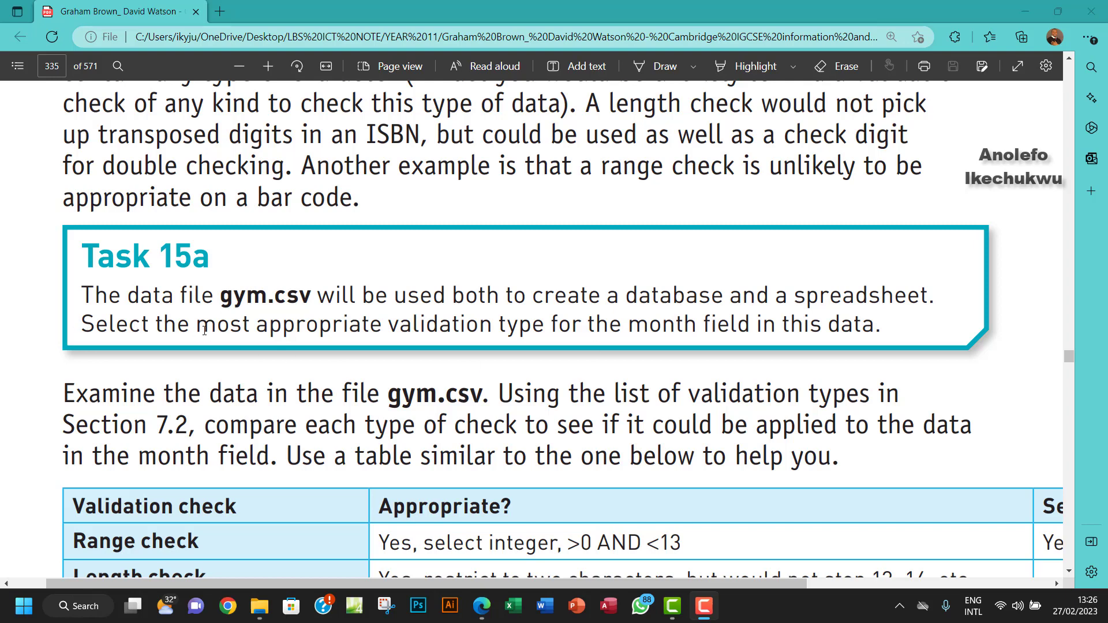
Step: Highlight the Range check rule >0 AND <13 and the Length check details in the textbook
left_click_drag(269, 330, 349, 330)
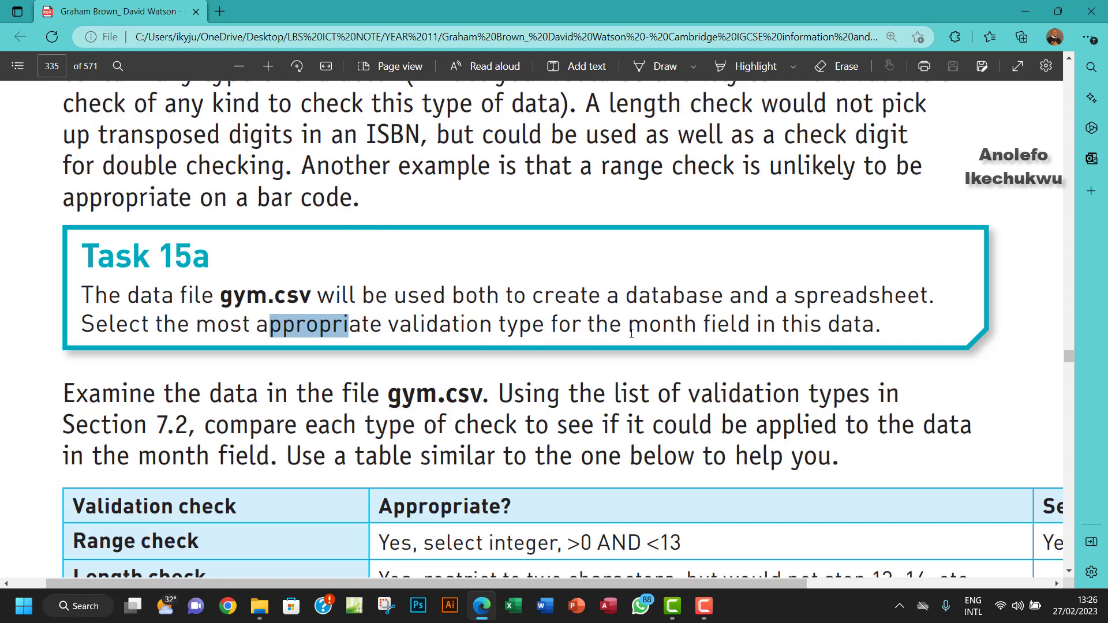
scroll(631, 333, "down", 3)
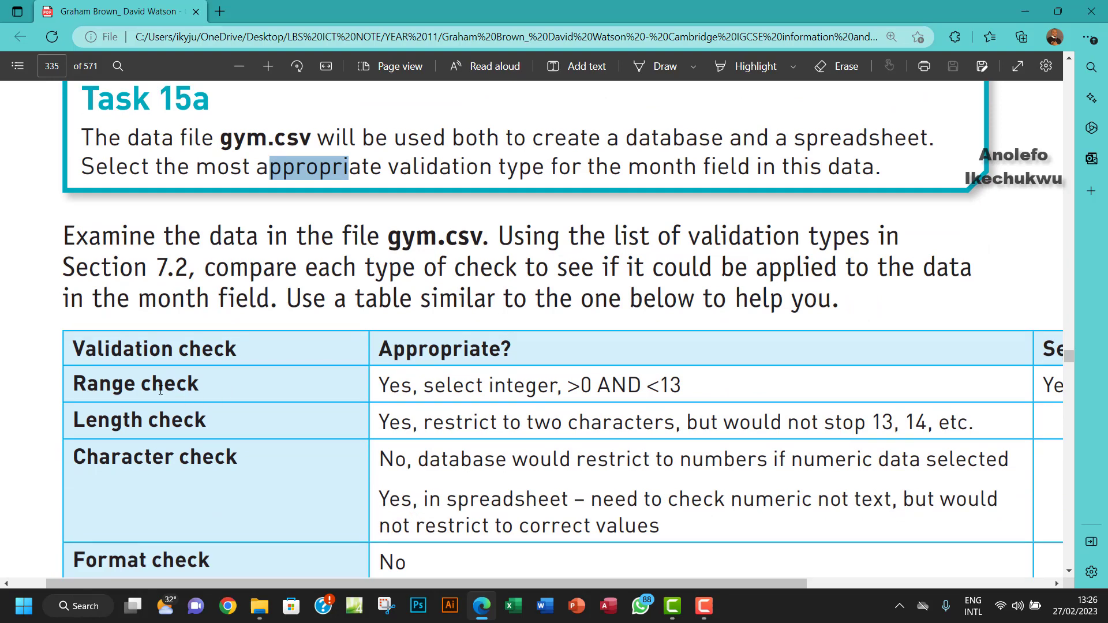
left_click_drag(99, 386, 176, 384)
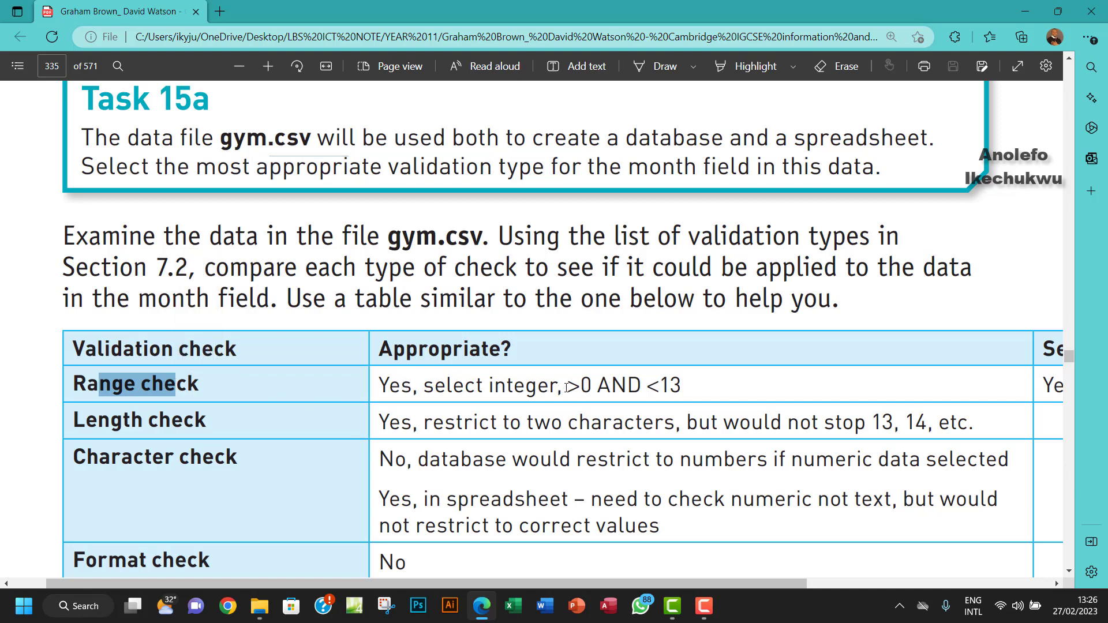
left_click_drag(558, 386, 680, 385)
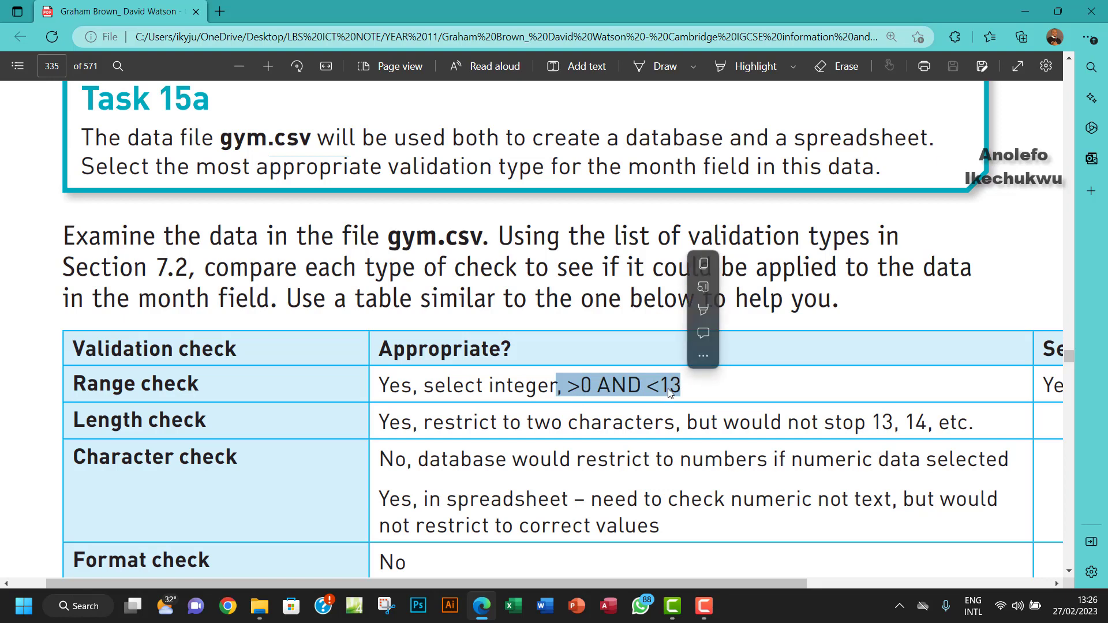
left_click(568, 385)
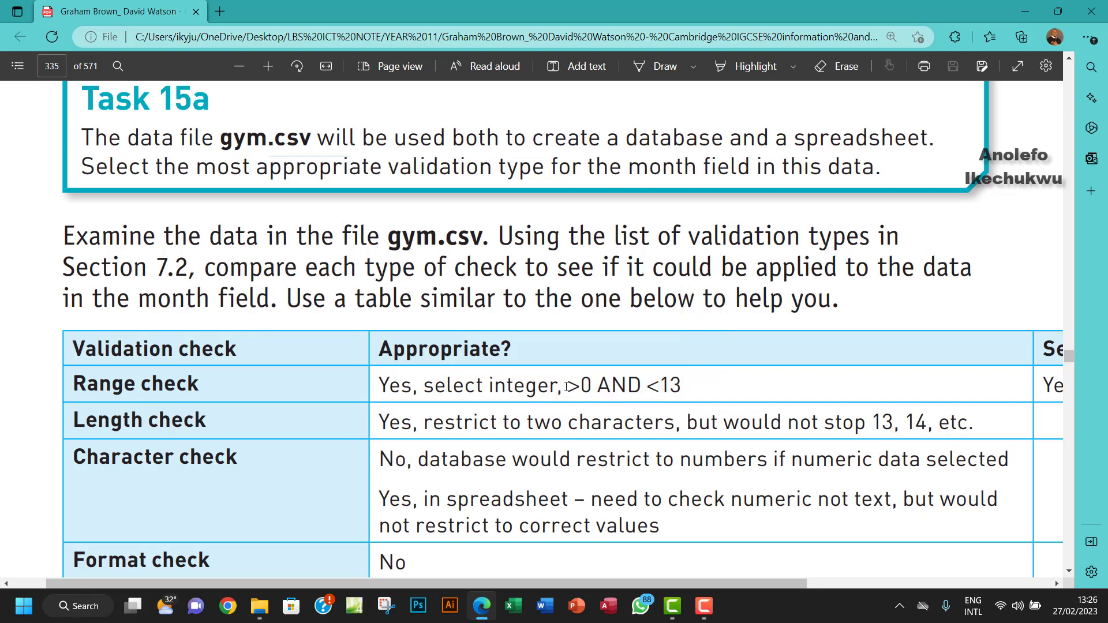
left_click_drag(568, 385, 701, 393)
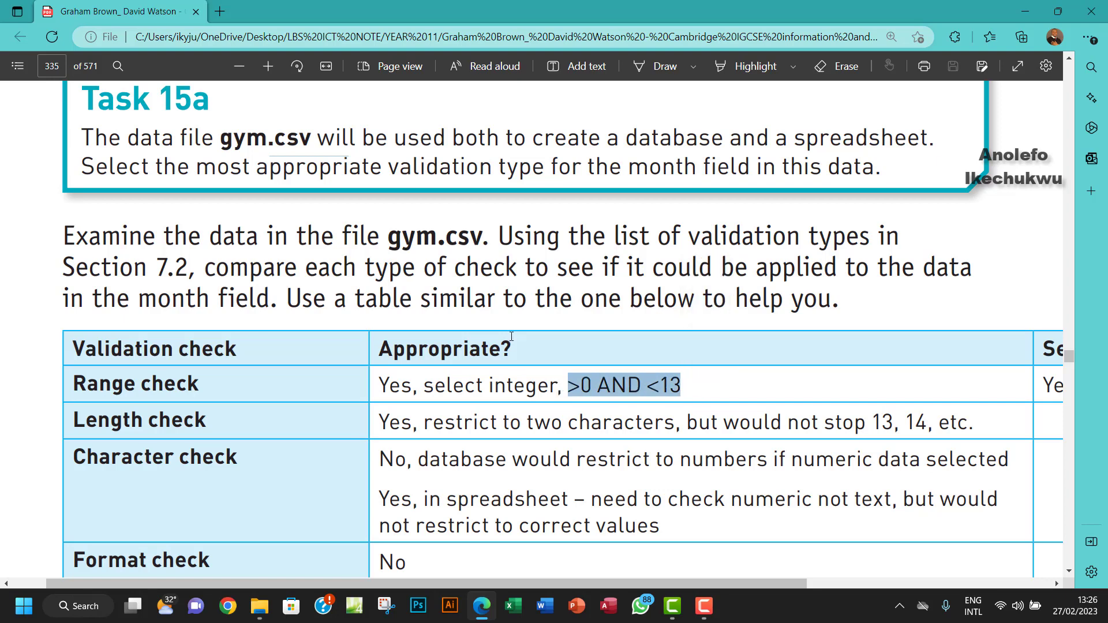
scroll(318, 345, "down", 2)
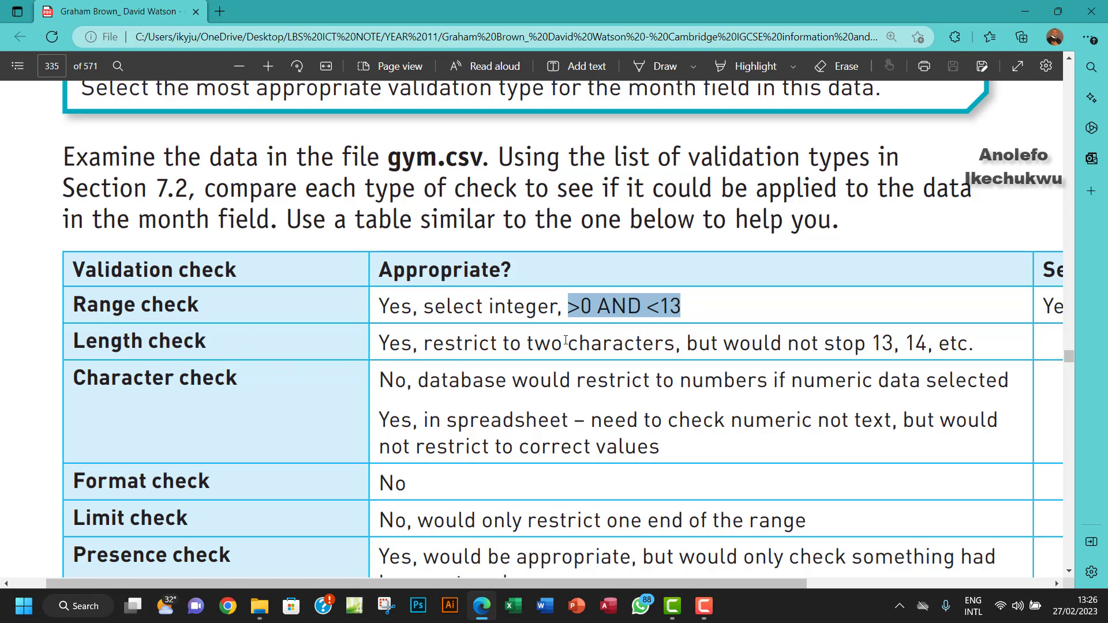
left_click_drag(568, 343, 661, 344)
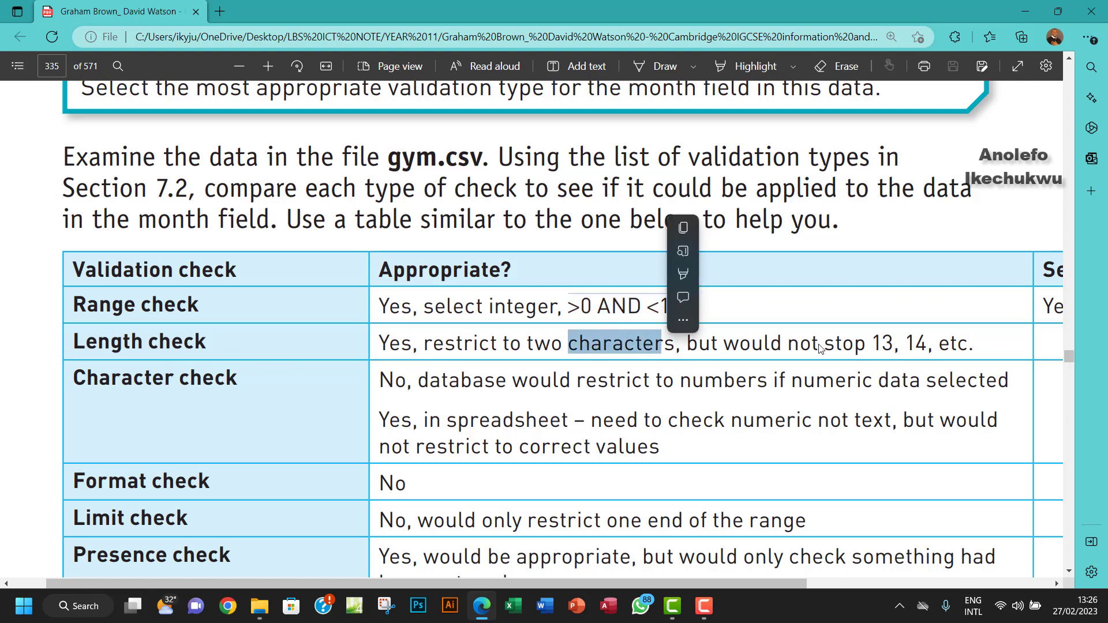
double_click(887, 345)
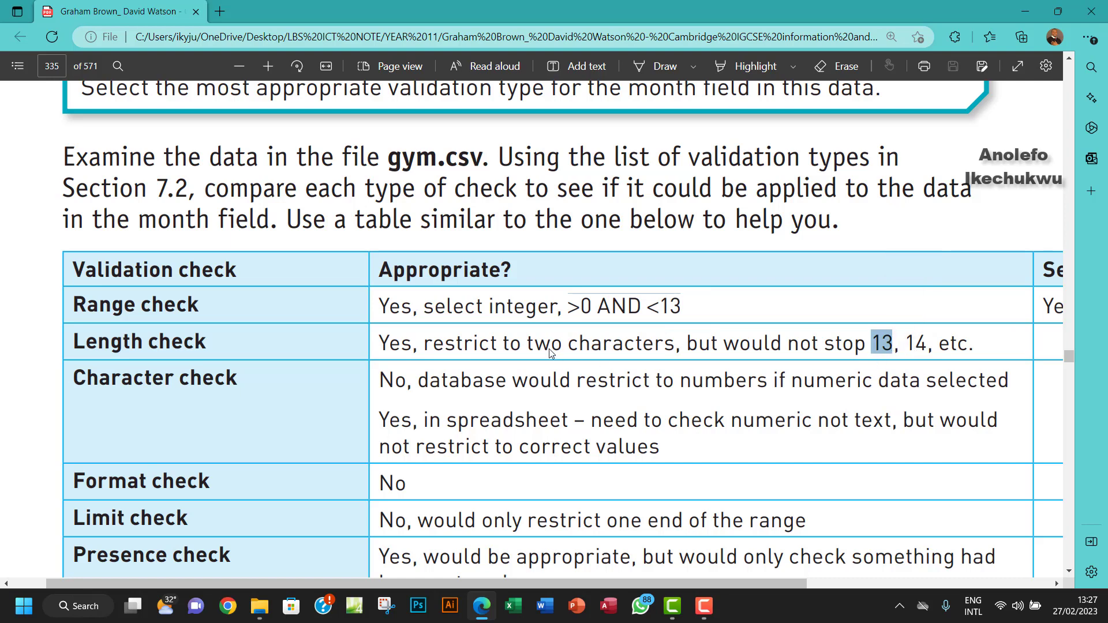
Step: Scroll to Task 15b and highlight 'Validate the month field' and the file name gym.csv
scroll(550, 352, "down", 8)
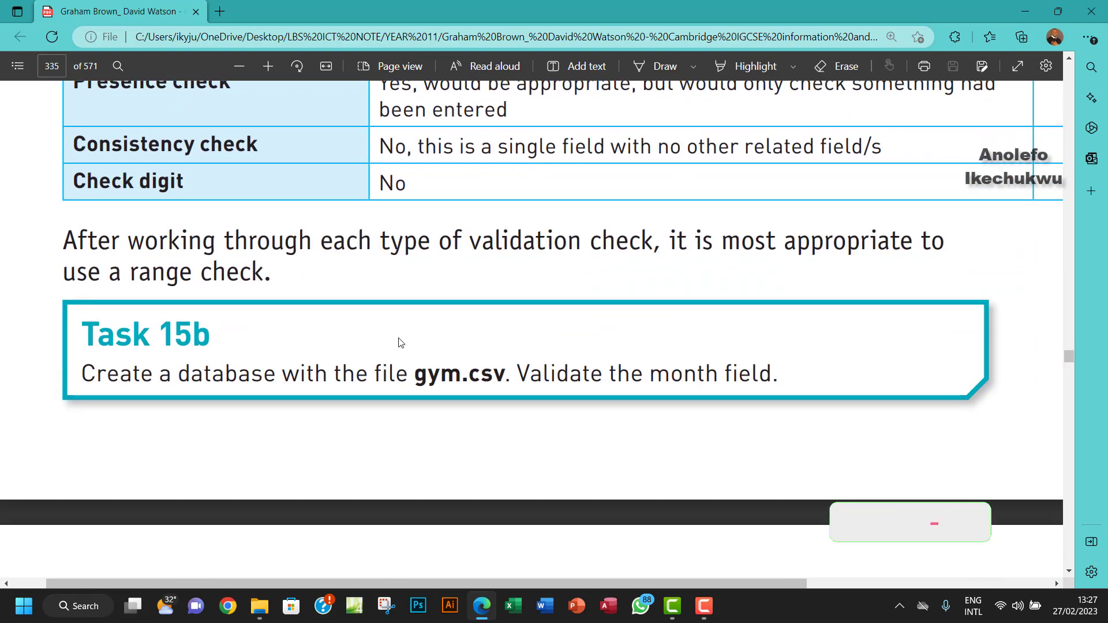
scroll(398, 339, "down", 1)
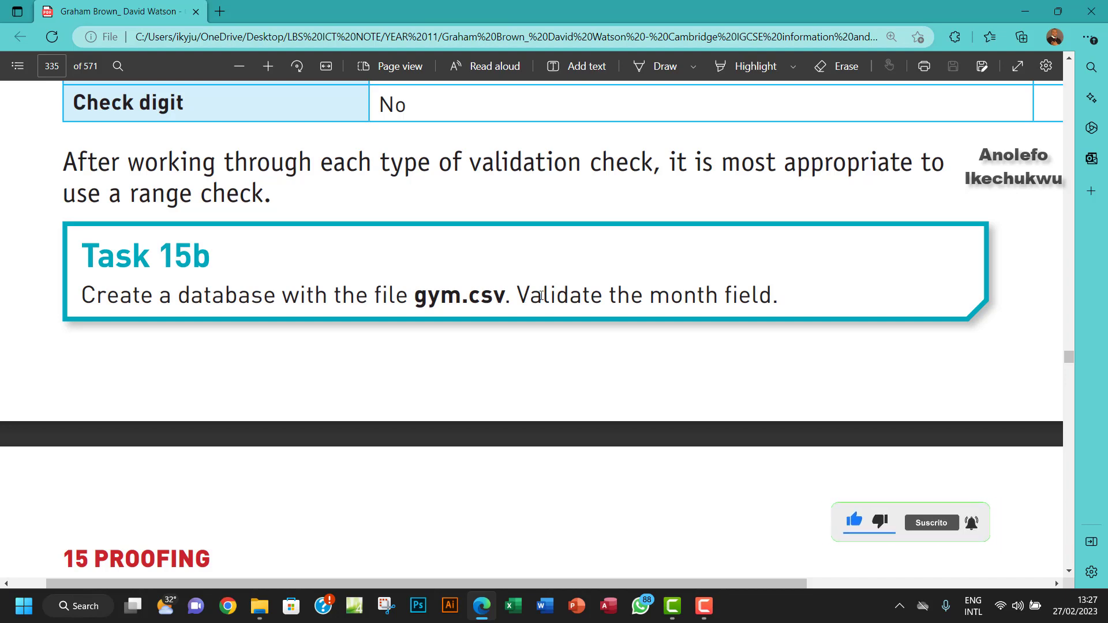
left_click_drag(510, 300, 766, 297)
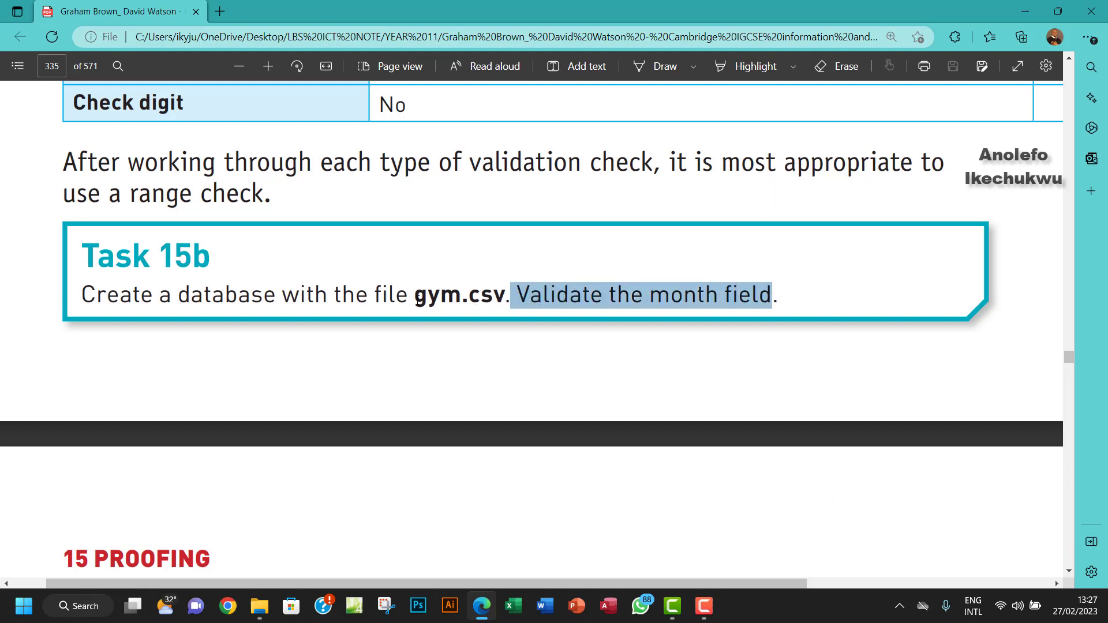
left_click_drag(418, 299, 497, 297)
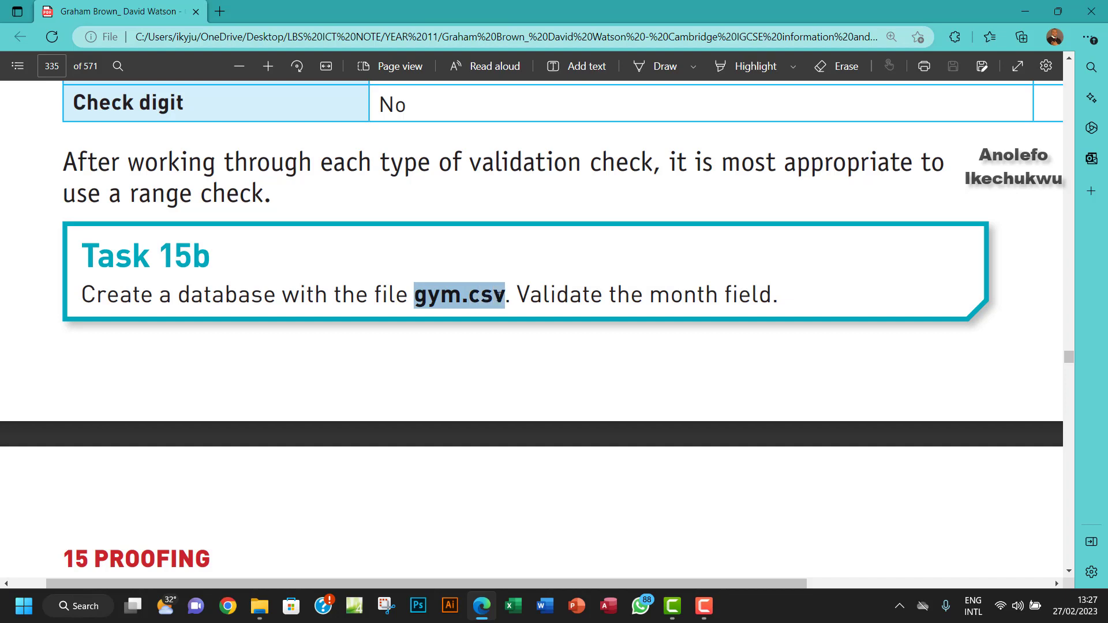
left_click(437, 302)
left_click_drag(418, 300, 478, 300)
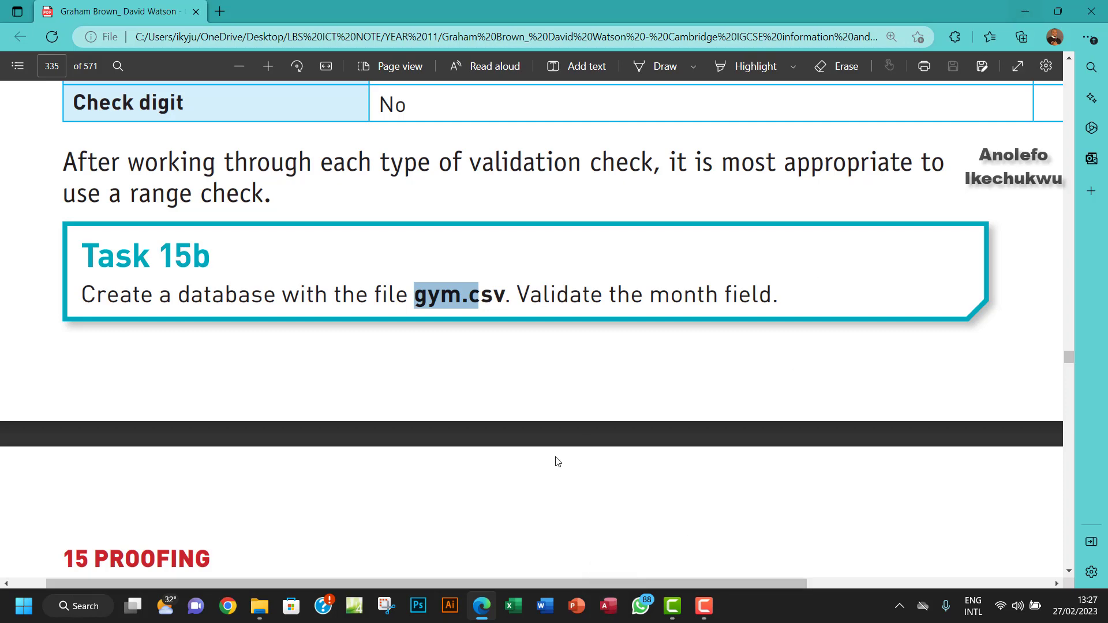
Step: Create a new blank Access database in the Chapter 15 worked folder
left_click(1024, 10)
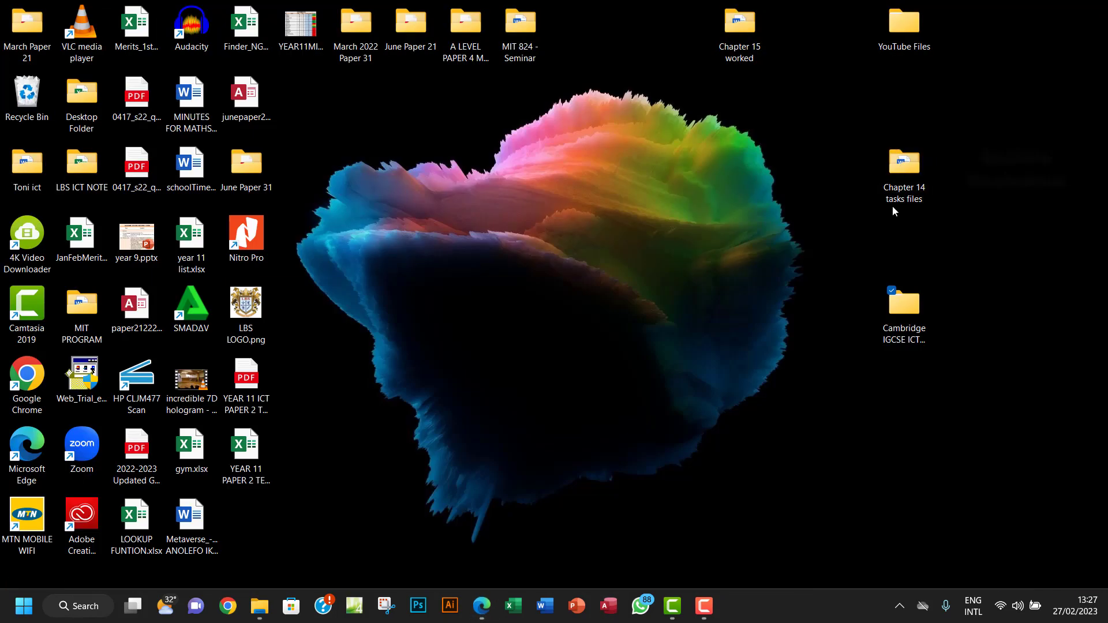
left_click(742, 25)
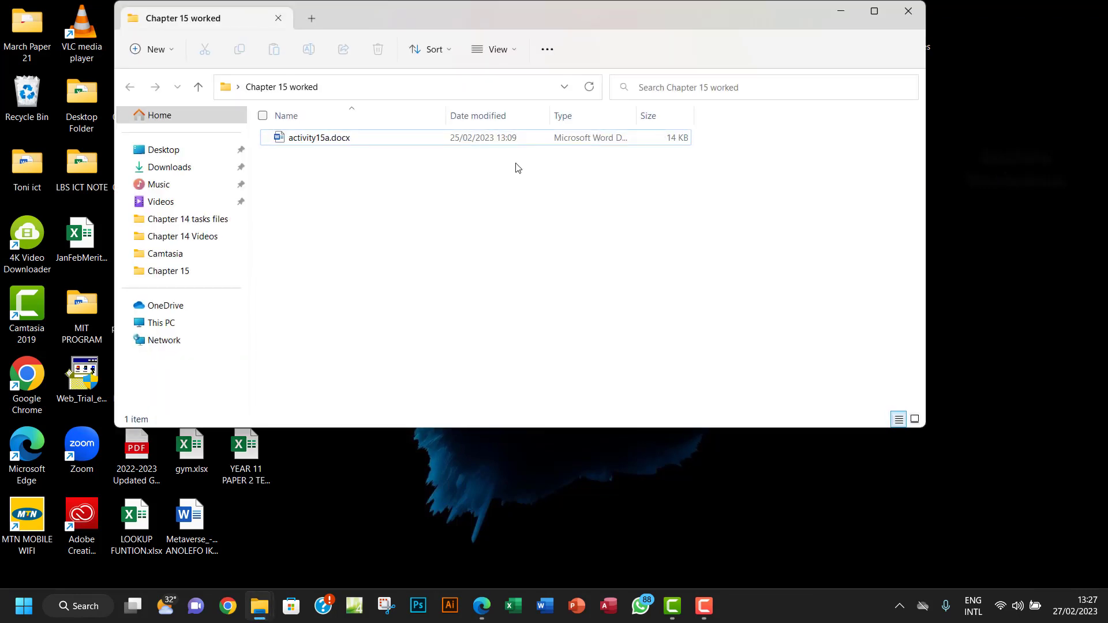
right_click(354, 201)
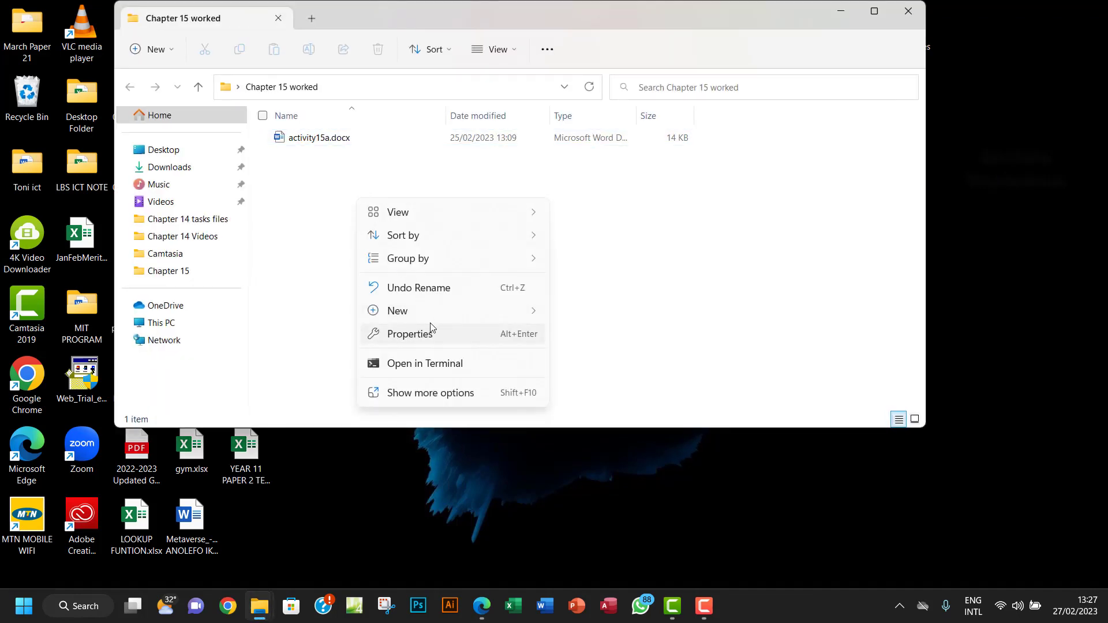
mouse_move(484, 312)
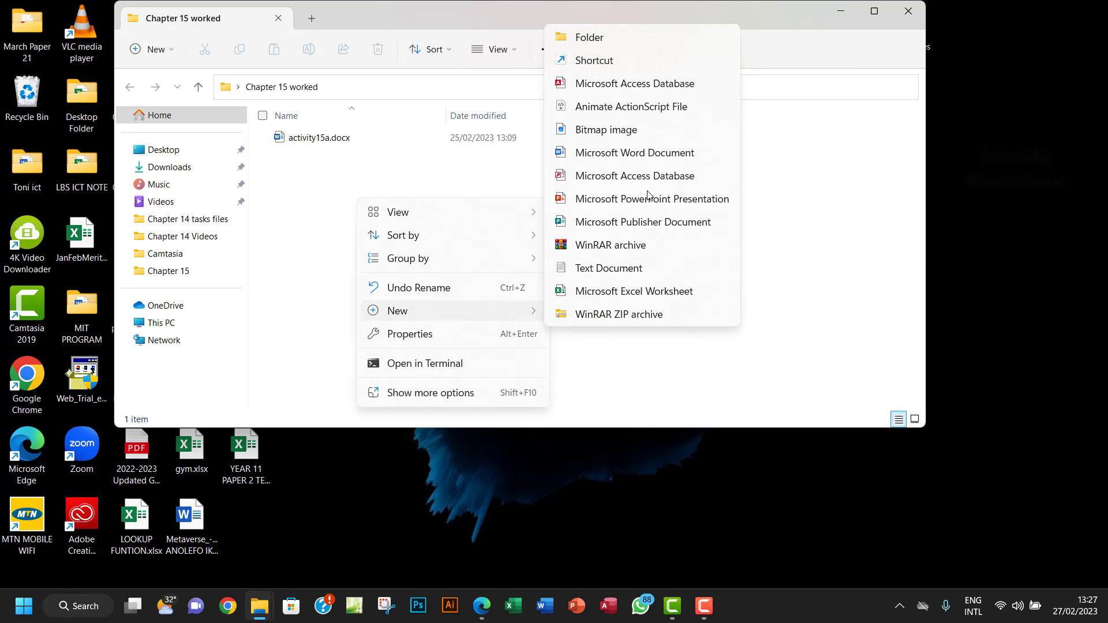
left_click(613, 92)
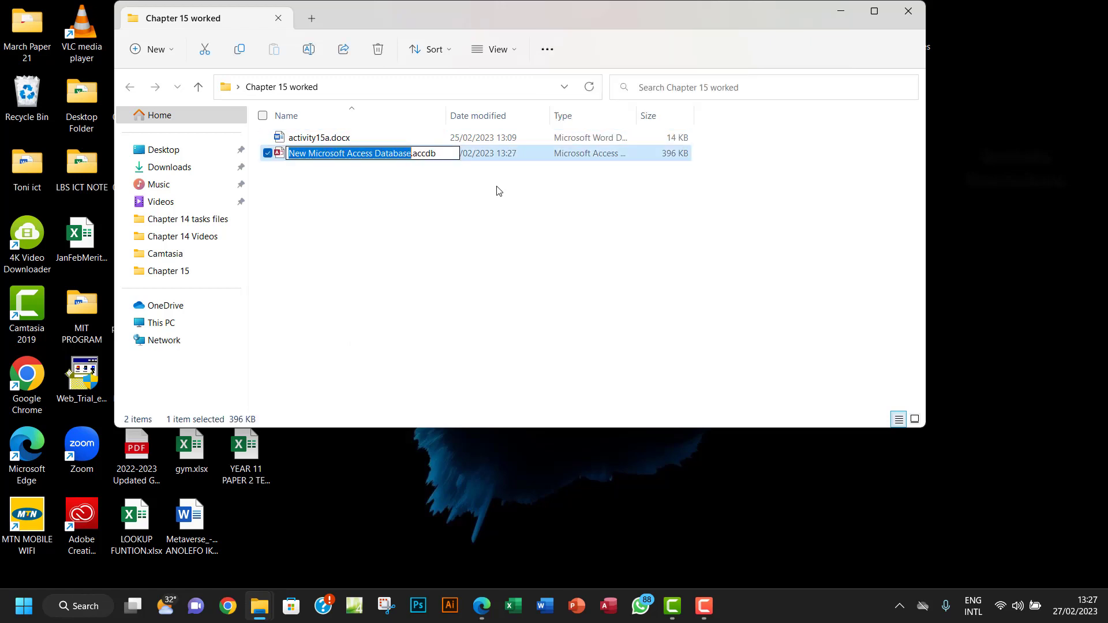
Step: Name the new database file task 15a15b
type("a ti")
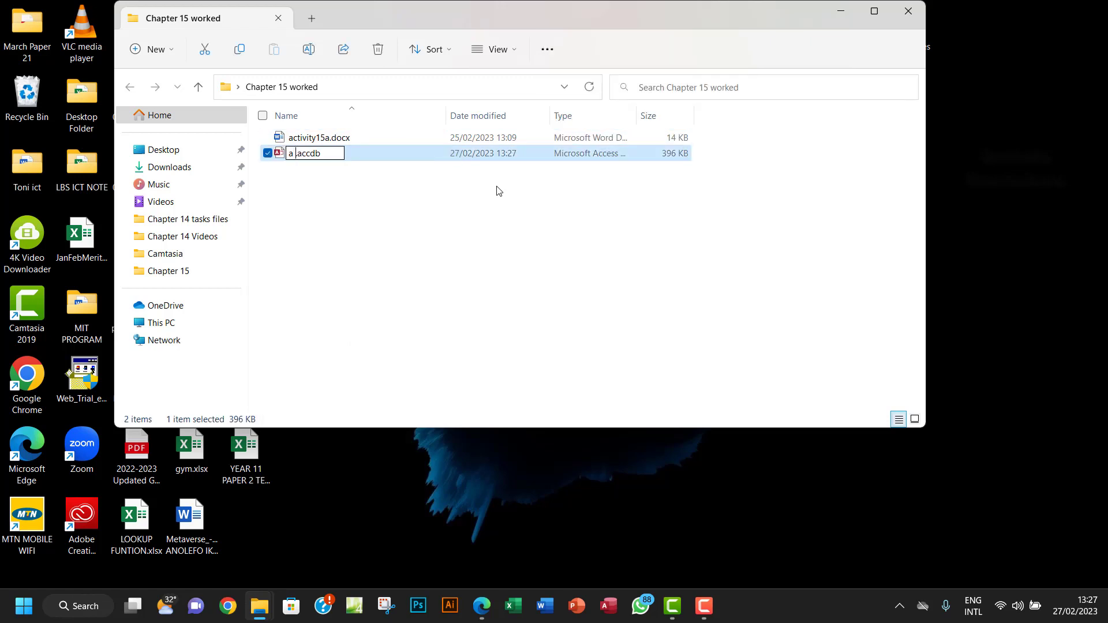
key("BackSpace")
key("BackSpace")
key("BackSpace")
type("ctivity 15")
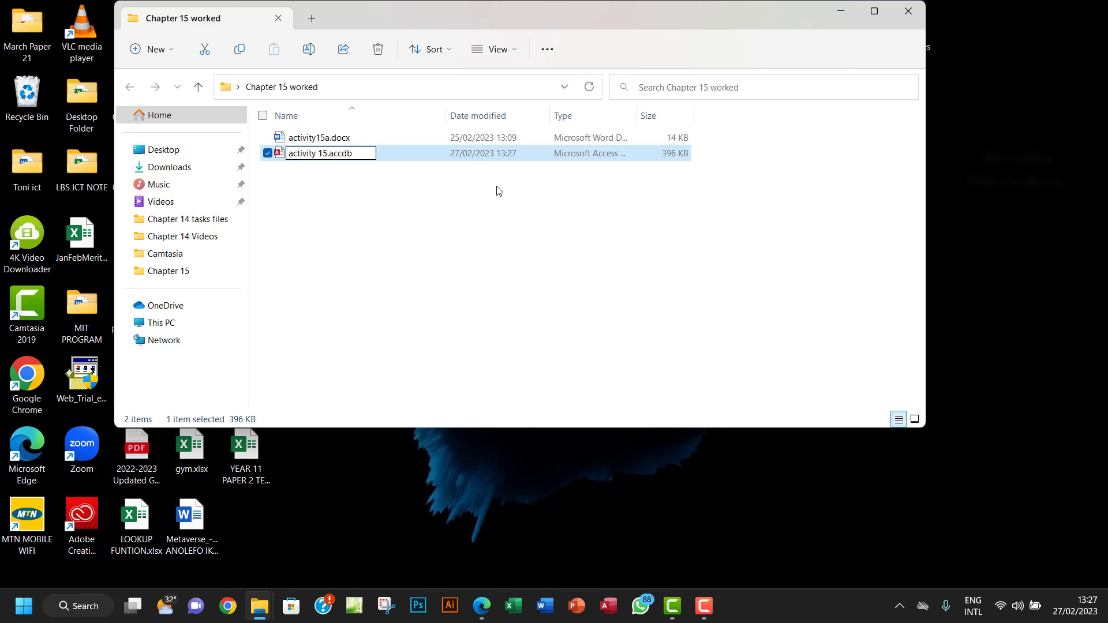
key("BackSpace")
key("BackSpace")
key("BackSpace")
key("BackSpace")
key("BackSpace")
key("BackSpace")
key("BackSpace")
key("BackSpace")
key("BackSpace")
key("BackSpace")
key("BackSpace")
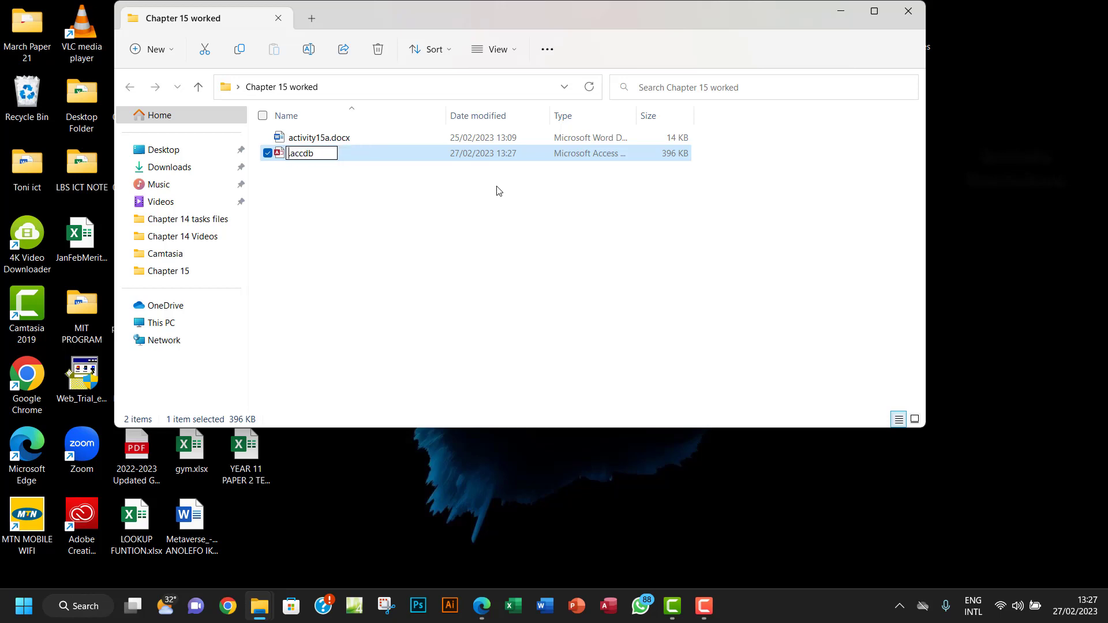
type("task 15a")
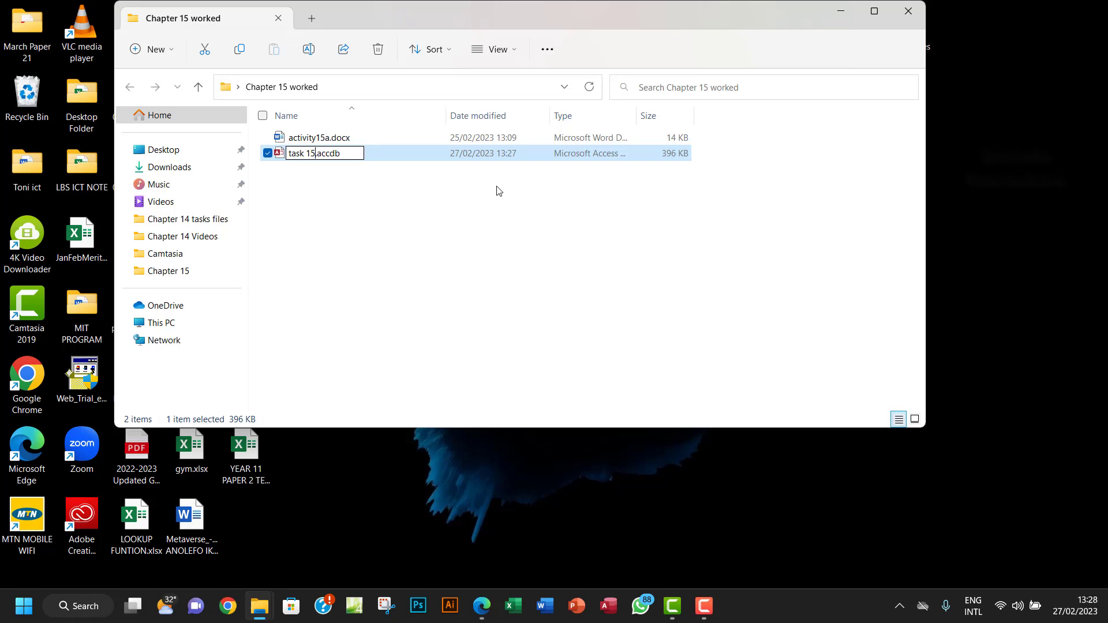
type("wor")
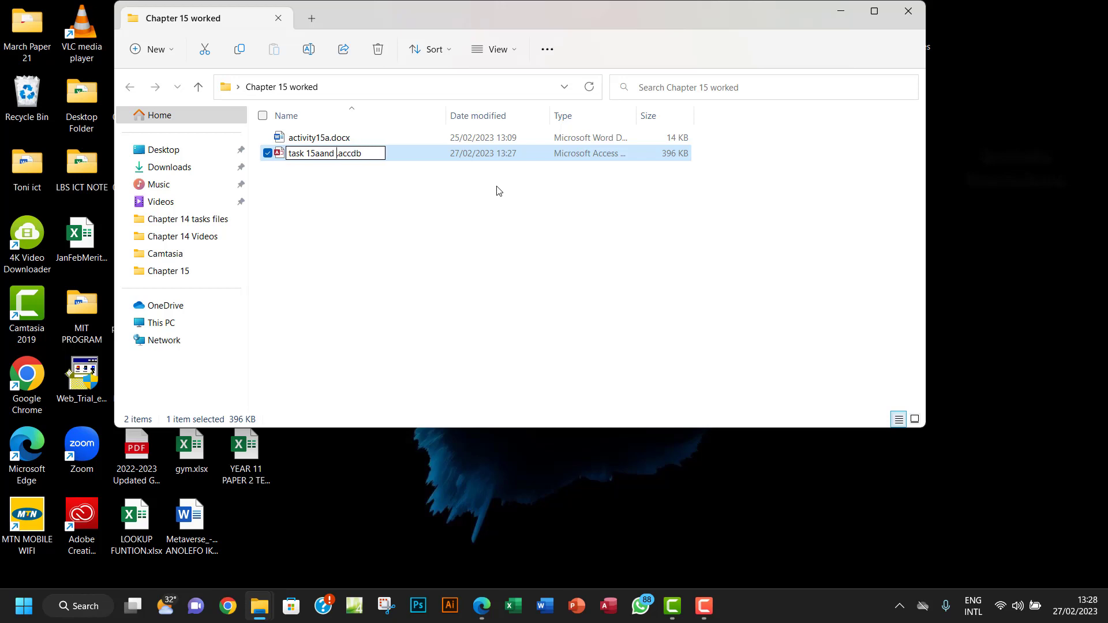
key("BackSpace")
key("BackSpace")
key("BackSpace")
type("15b")
Step: Rename the file to task 15a_15b.accdb, open it in Access and enable content
left_click(322, 154)
type("_")
left_click(379, 201)
double_click(346, 156)
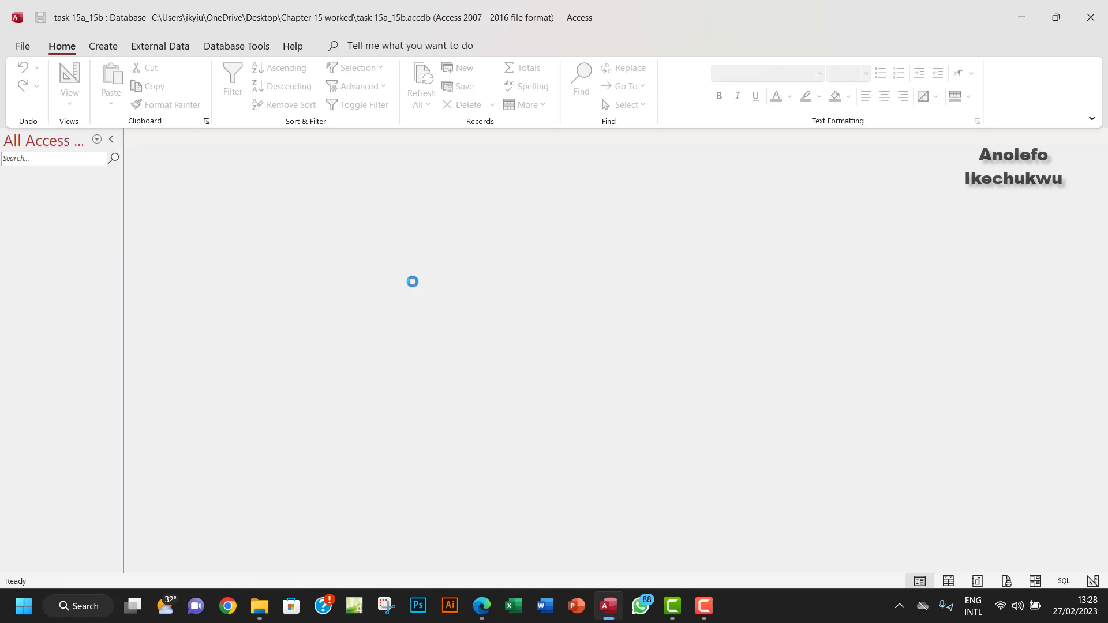
left_click(427, 144)
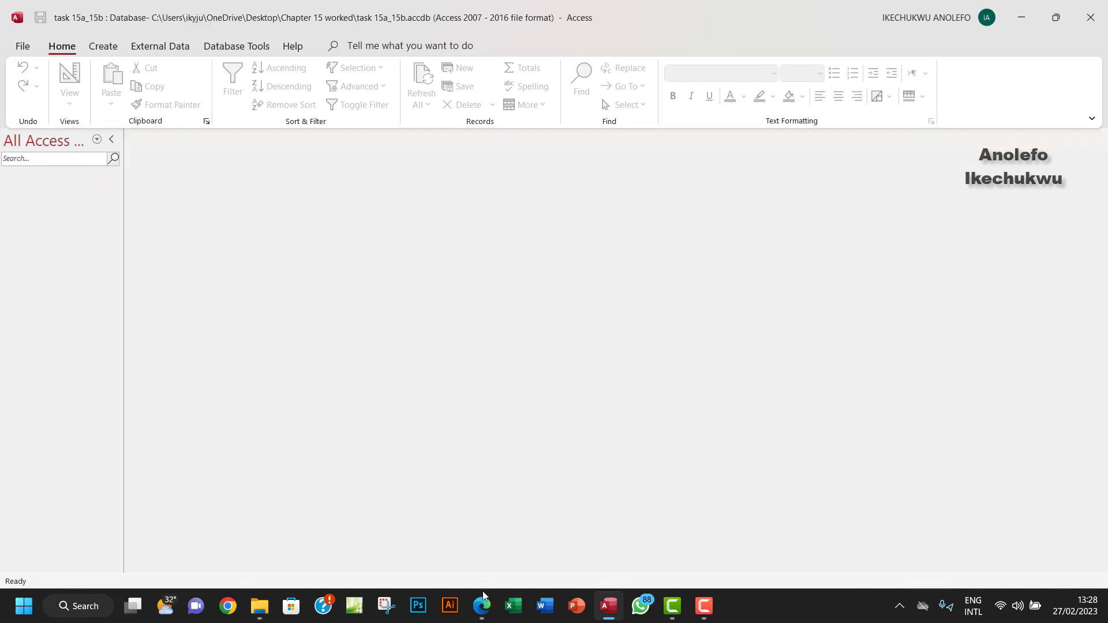
Step: Check the task PDF, then bring up External Data's New Data Source list
left_click(482, 611)
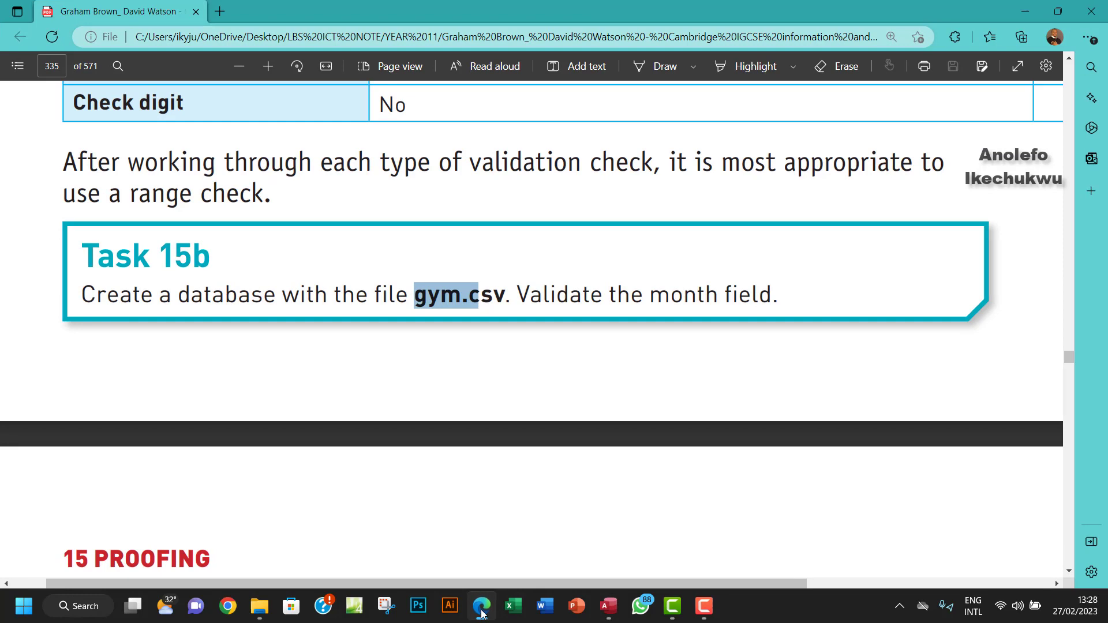
left_click(482, 611)
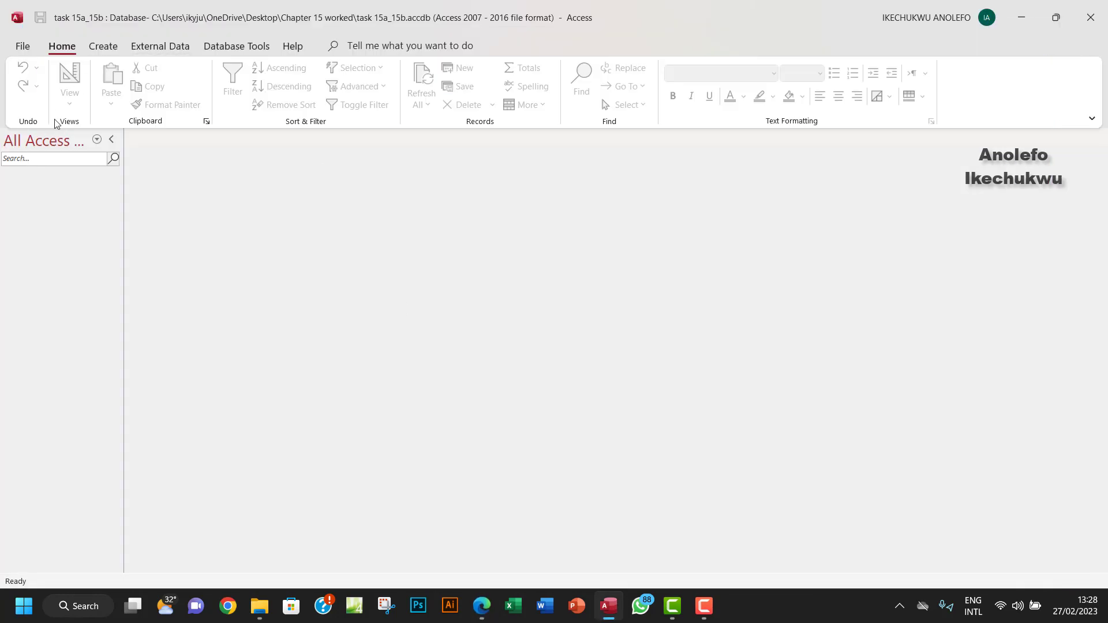
left_click(160, 51)
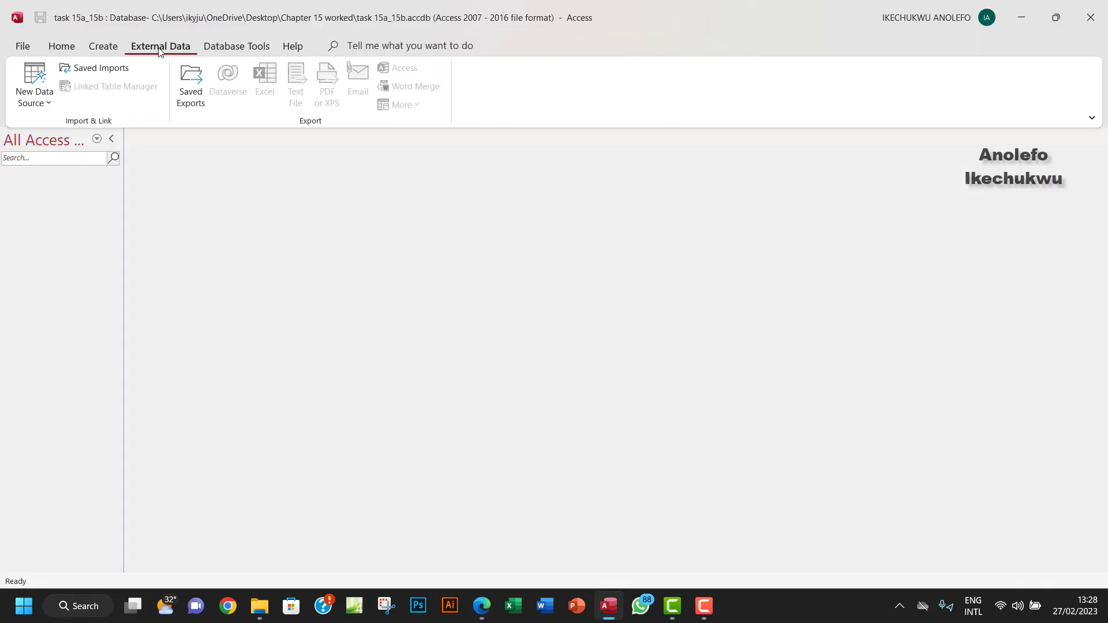
left_click(36, 98)
Step: Pick Text File import and select Desktop > Cambridge IGCSE ICT source files > Chapter 15 > gym.csv
mouse_move(93, 142)
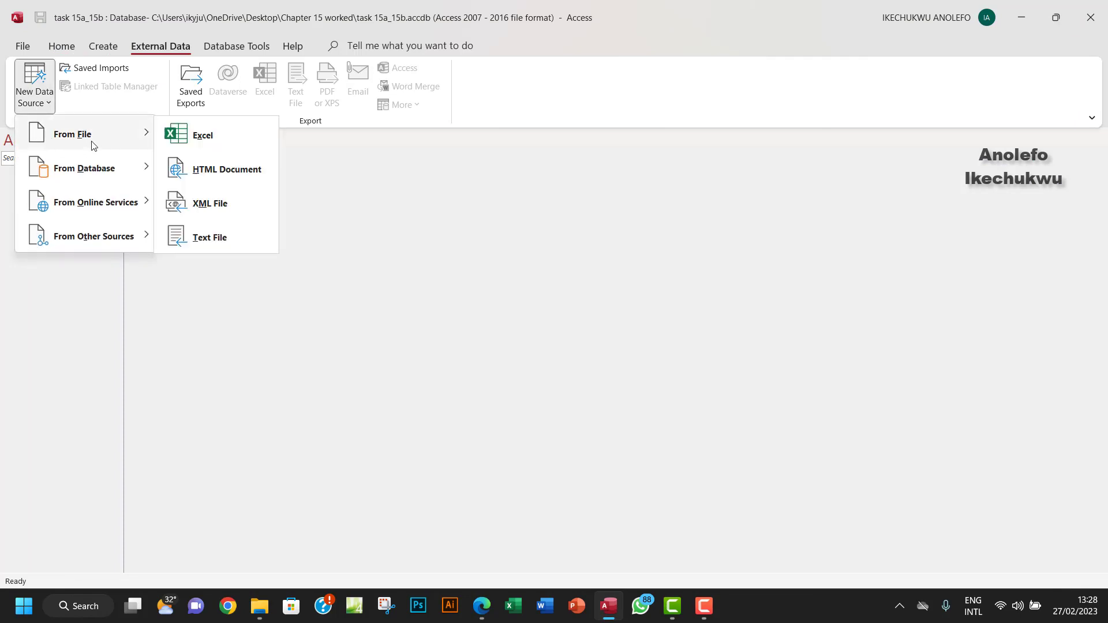
left_click(224, 237)
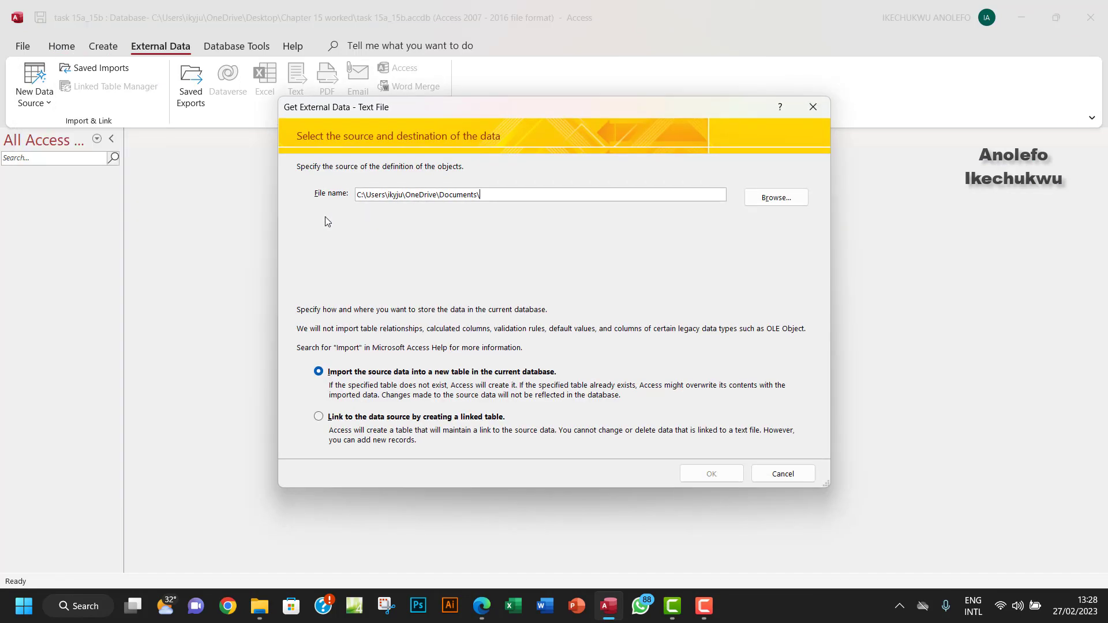
left_click(766, 202)
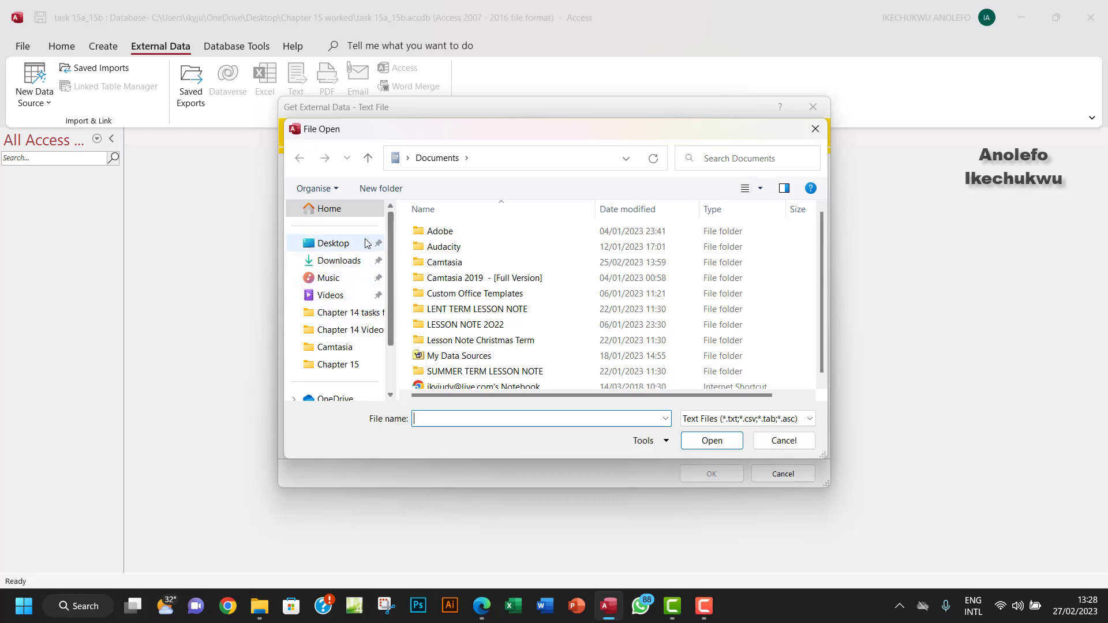
left_click(323, 243)
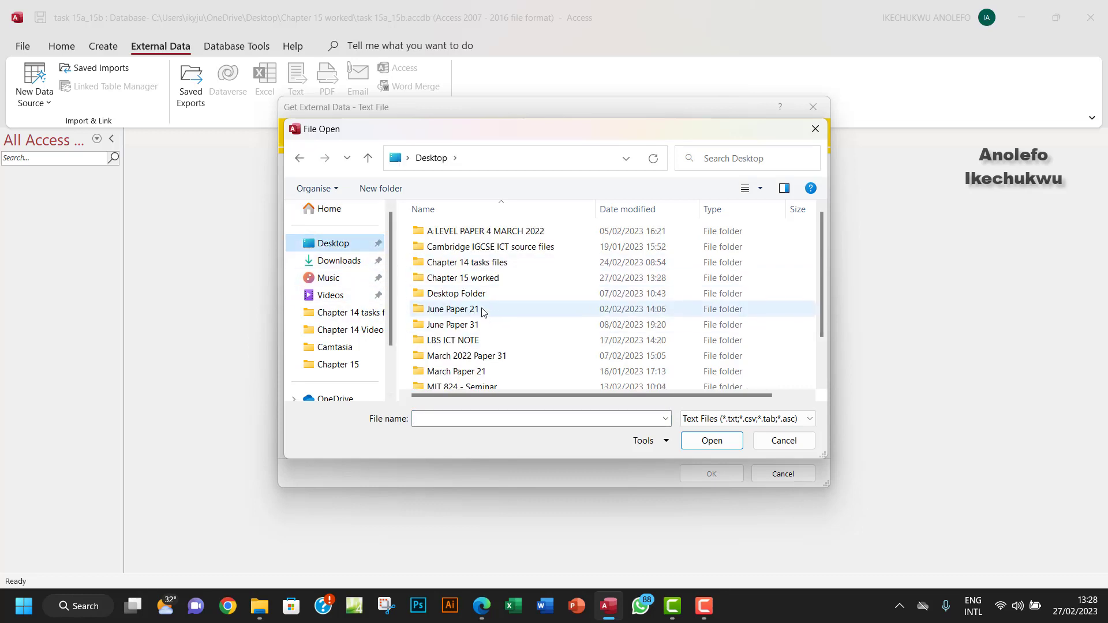
scroll(522, 339, "down", 1)
scroll(523, 339, "up", 1)
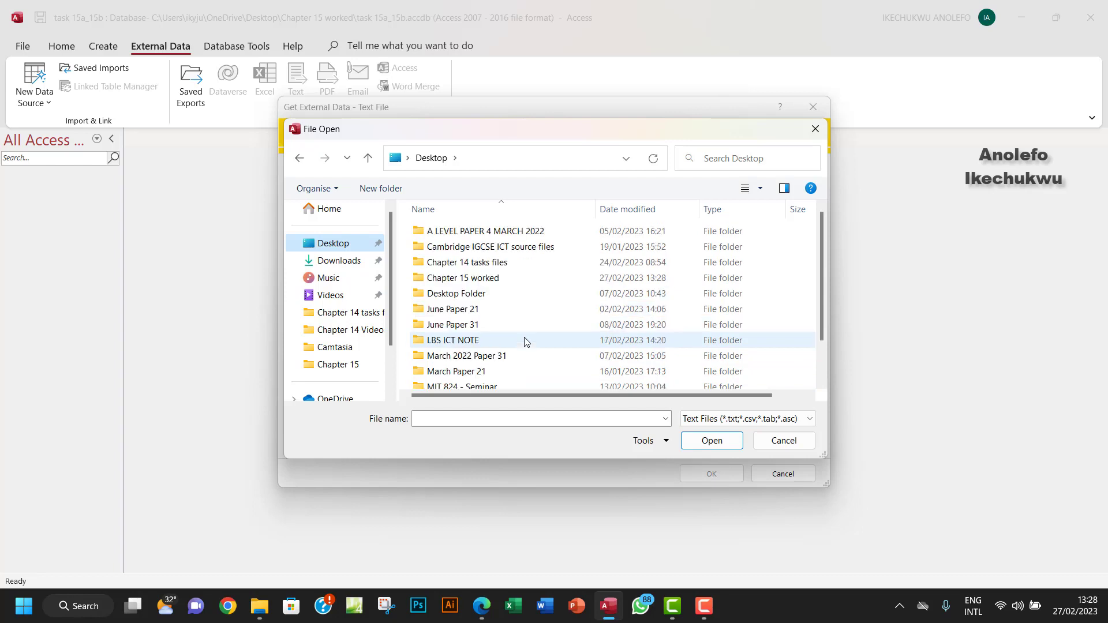
double_click(501, 248)
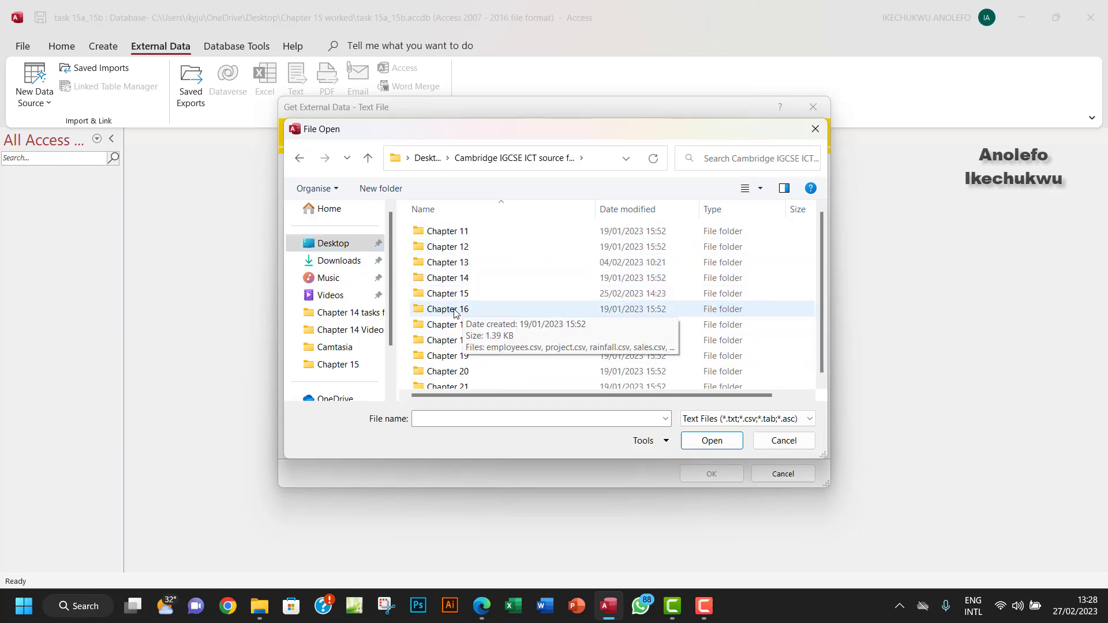
double_click(420, 297)
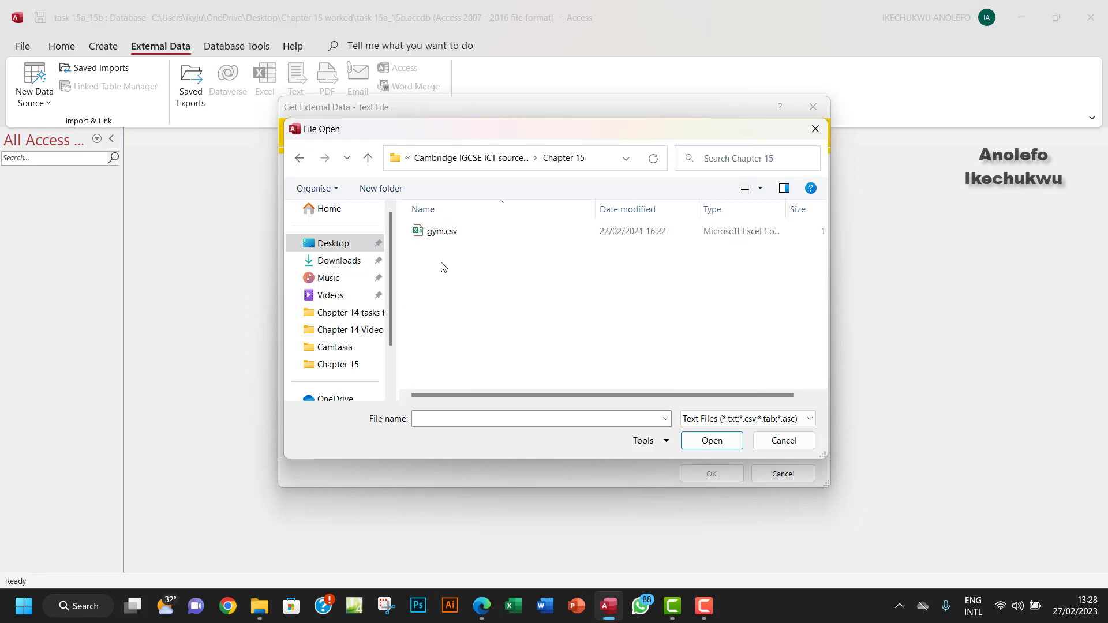
left_click(443, 232)
left_click(695, 445)
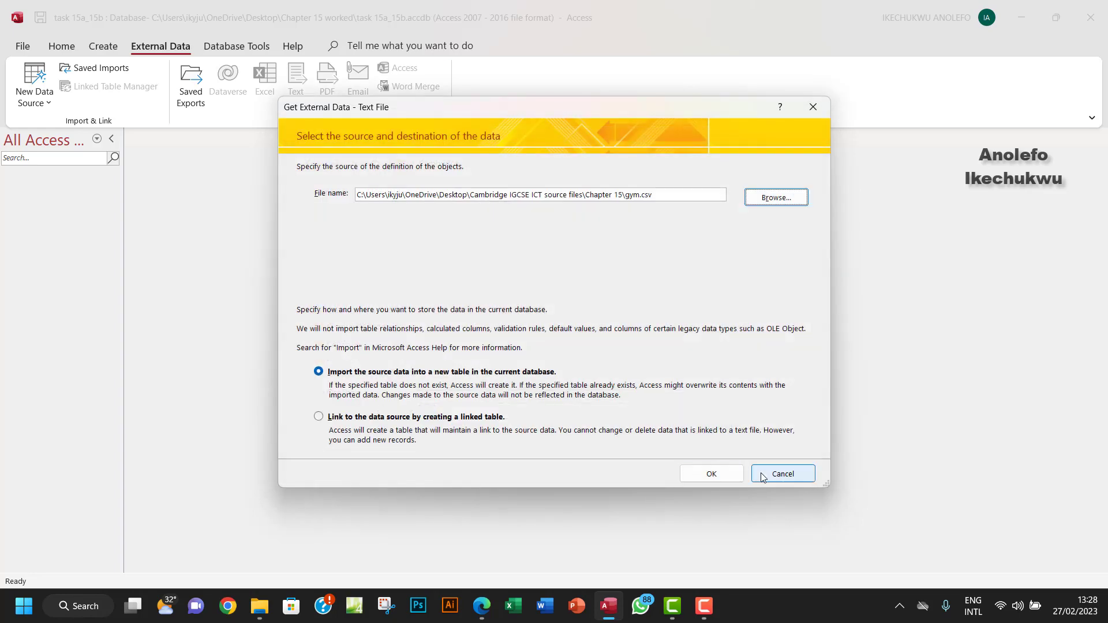
Step: Import gym.csv as delimited with first-row field names and no primary key into table Gym
left_click(712, 473)
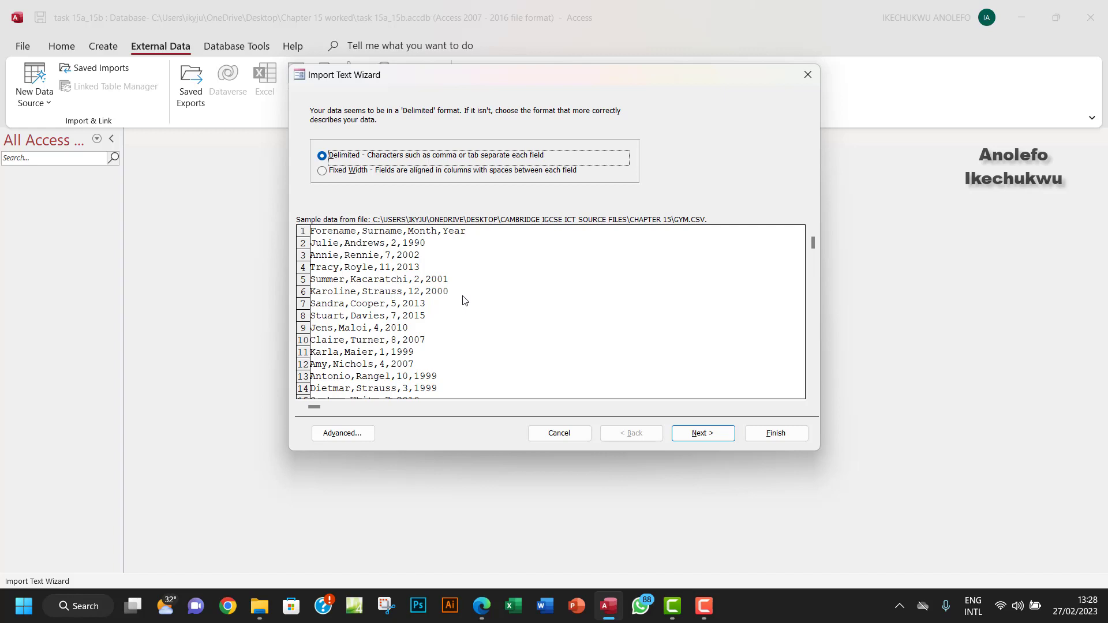
left_click(700, 440)
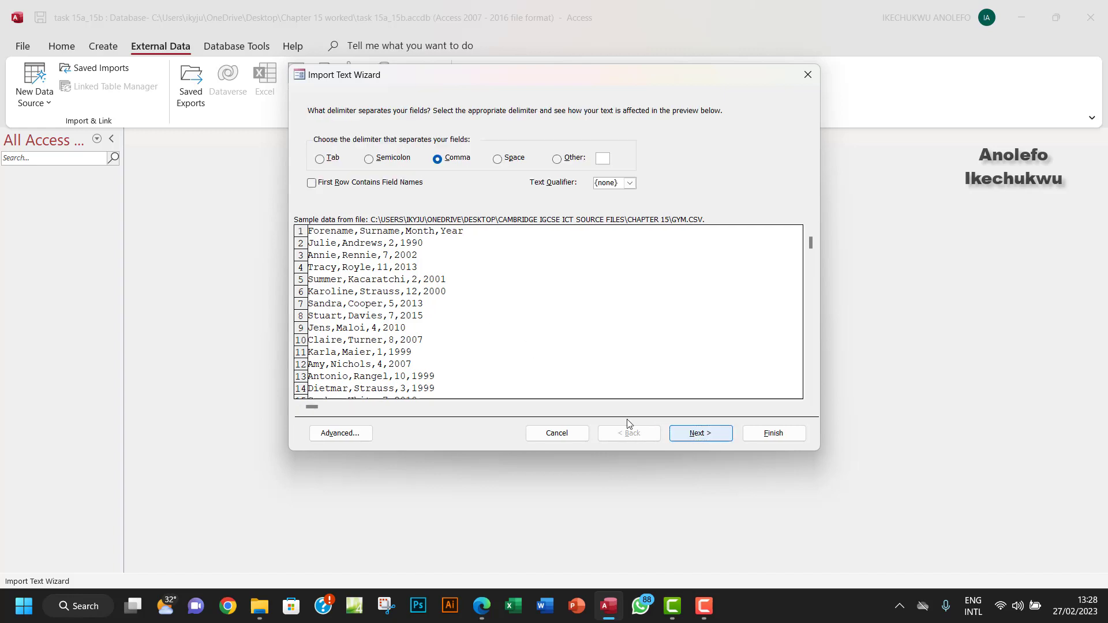
left_click(315, 184)
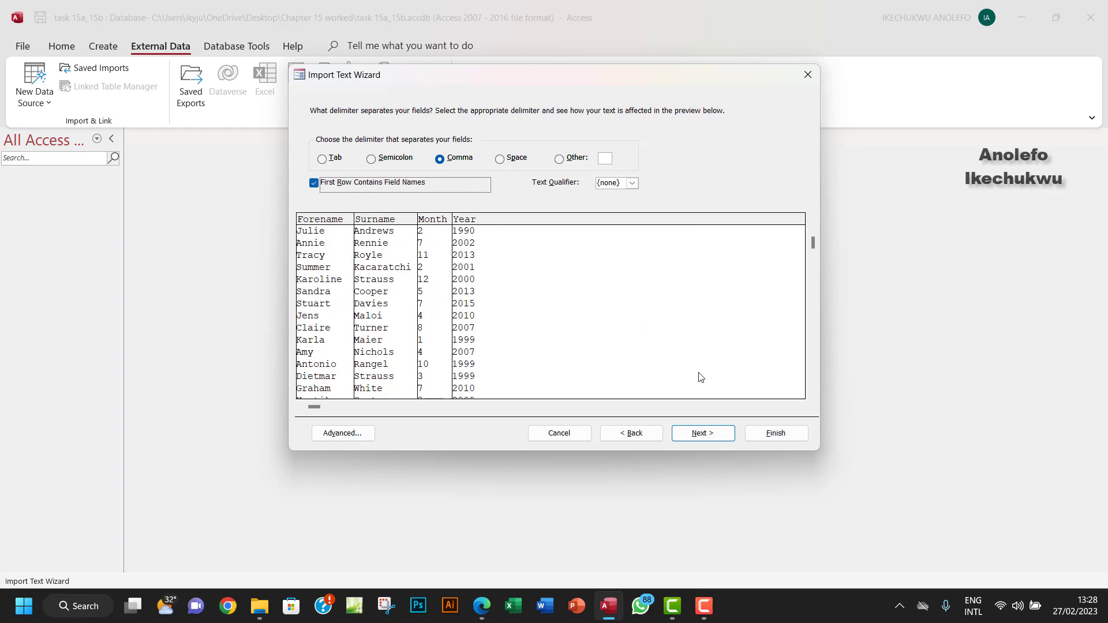
left_click(702, 437)
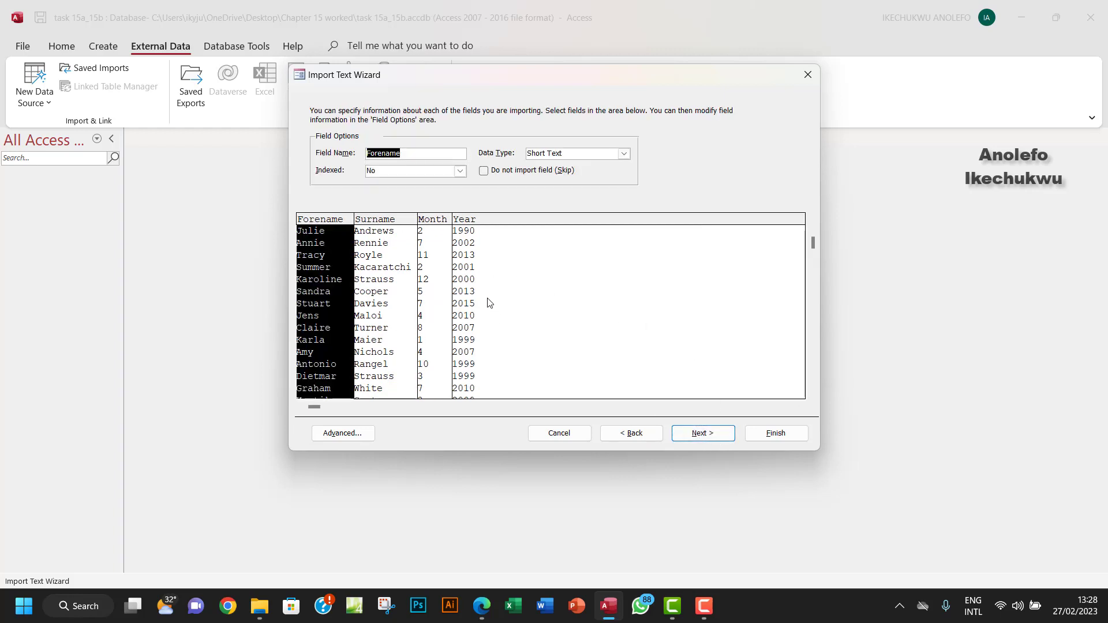
left_click(395, 241)
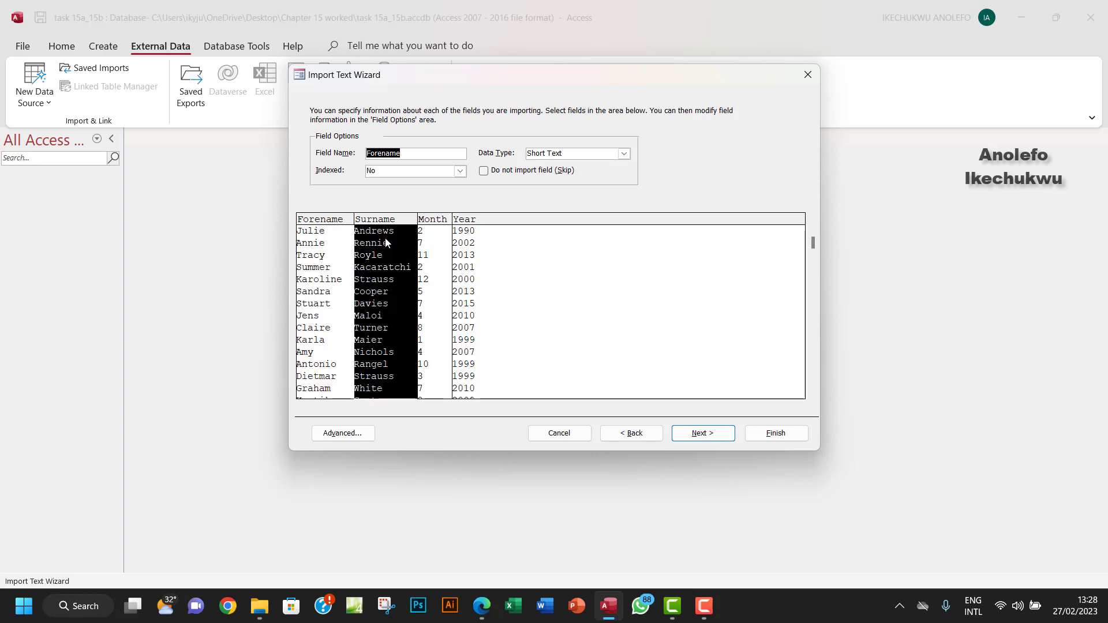
left_click(427, 261)
left_click(578, 312)
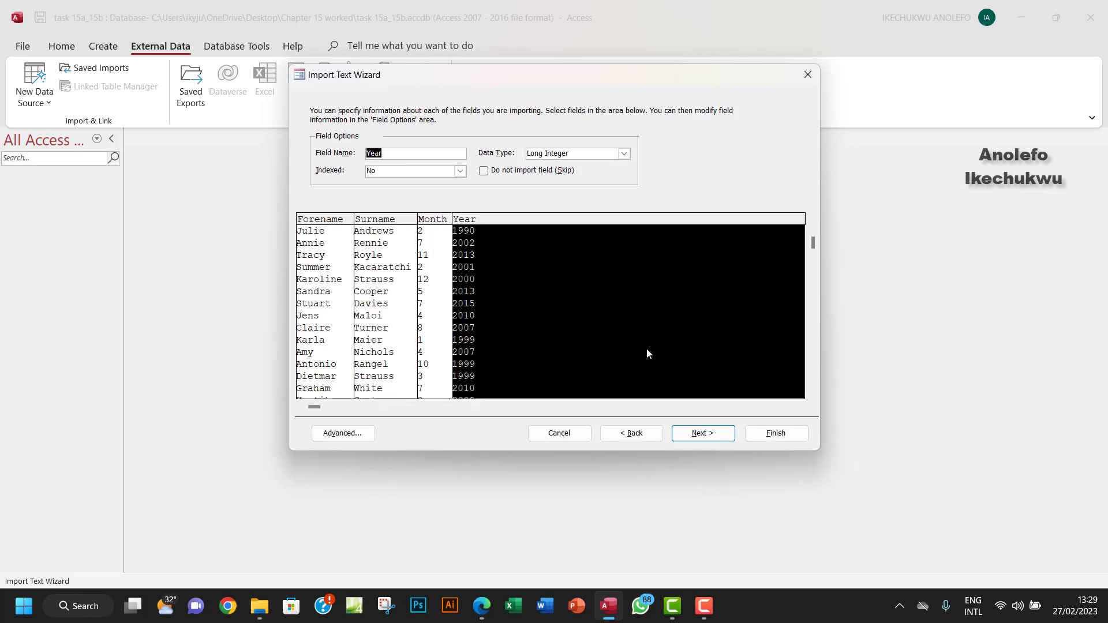
left_click(705, 440)
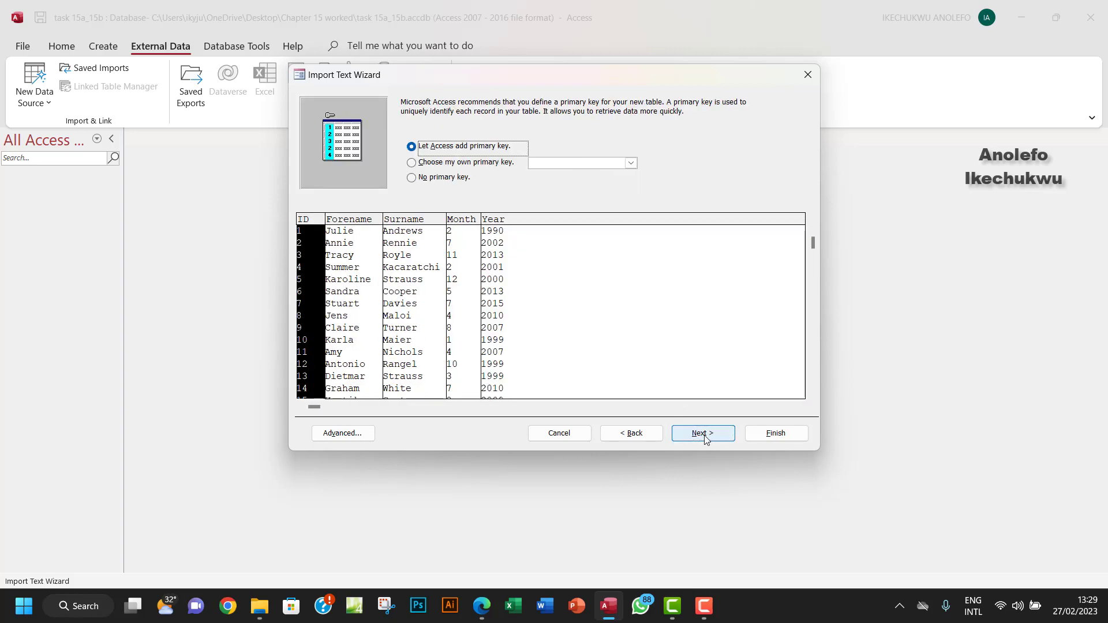
left_click(414, 179)
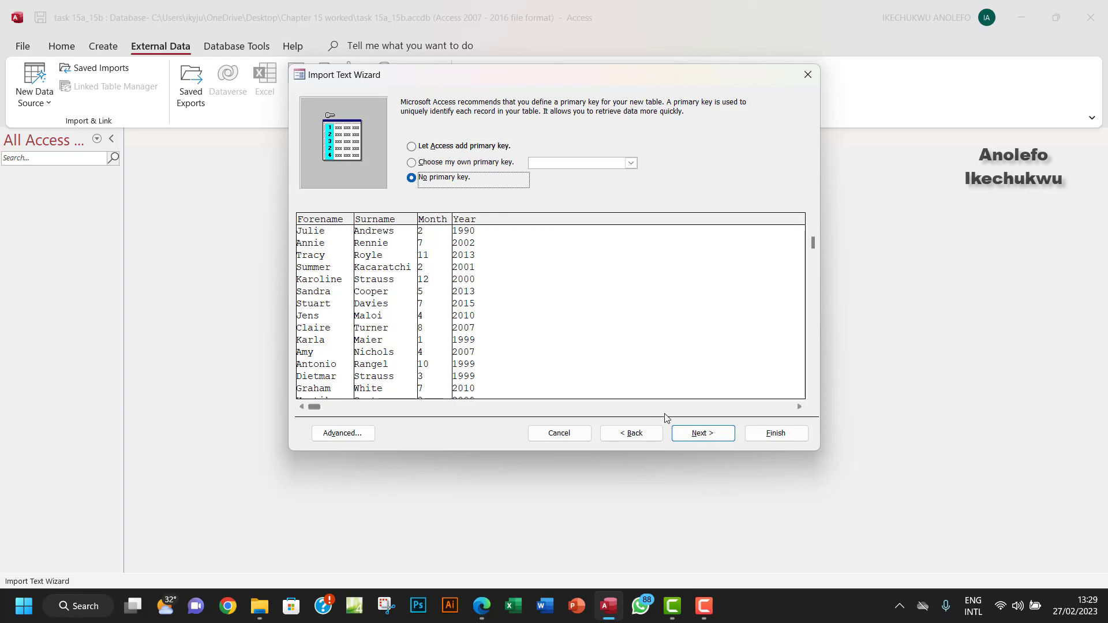
left_click(707, 434)
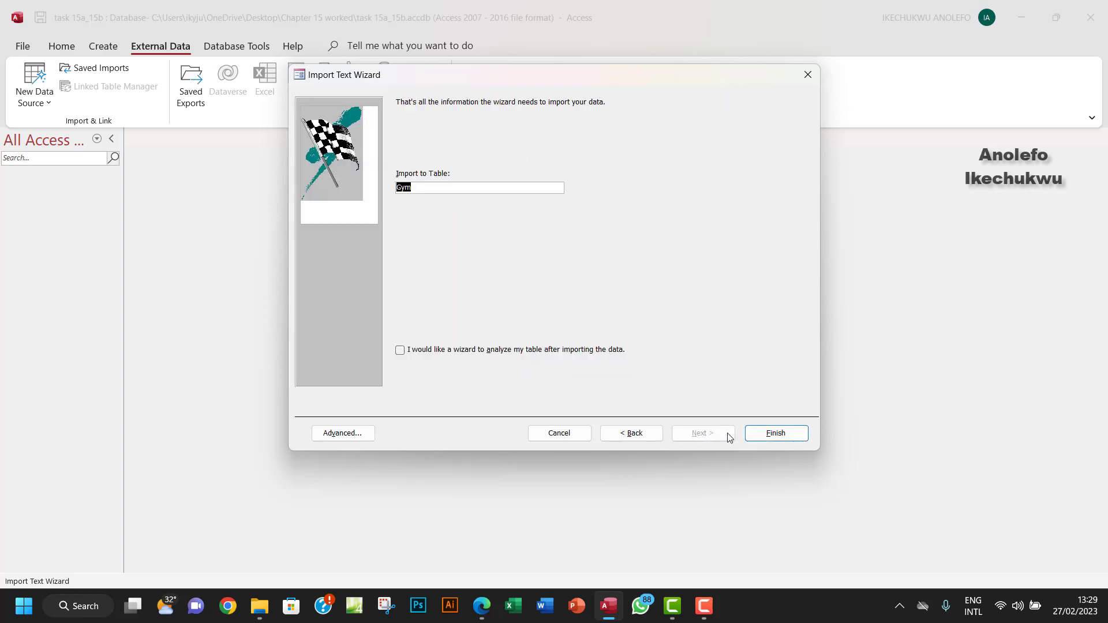
left_click(776, 434)
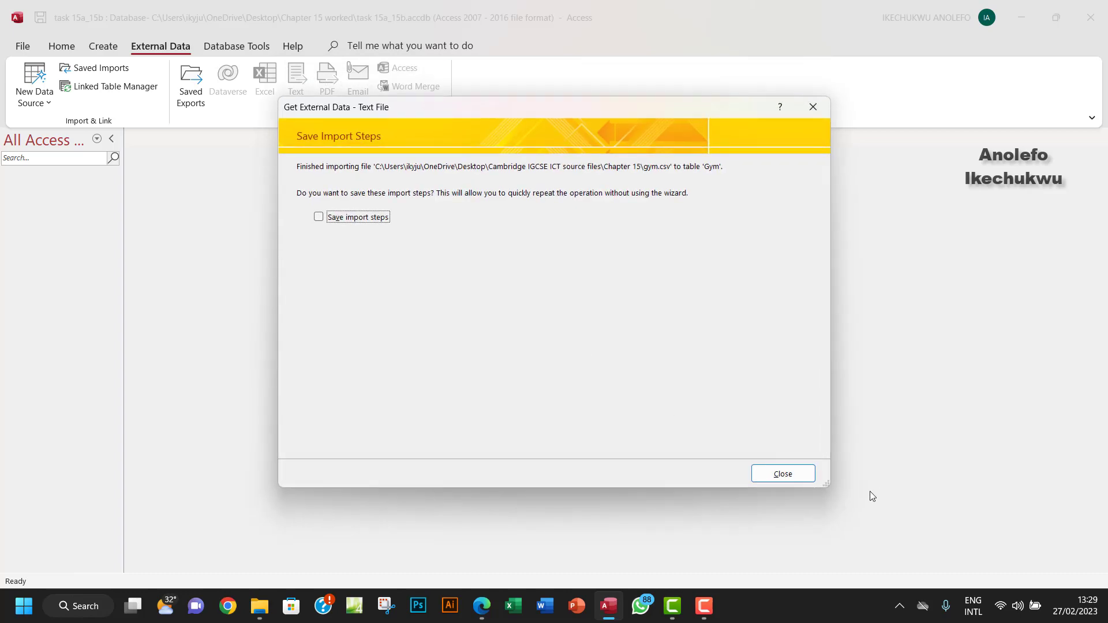
left_click(784, 478)
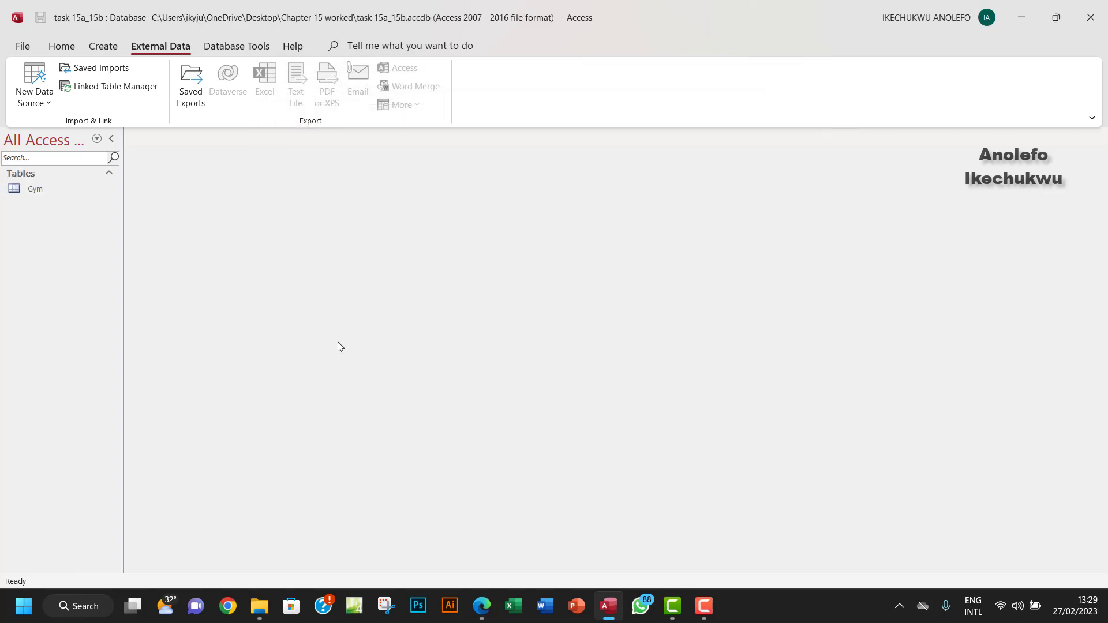
Step: Open the Gym table's datasheet and select the Month column to inspect its values
double_click(42, 188)
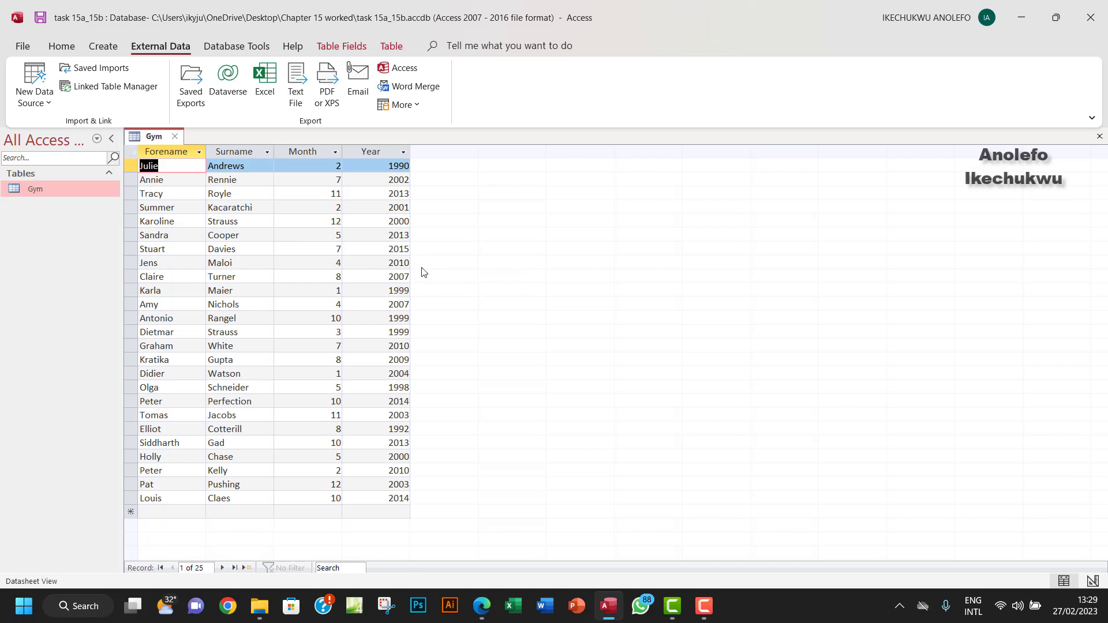
left_click(315, 152)
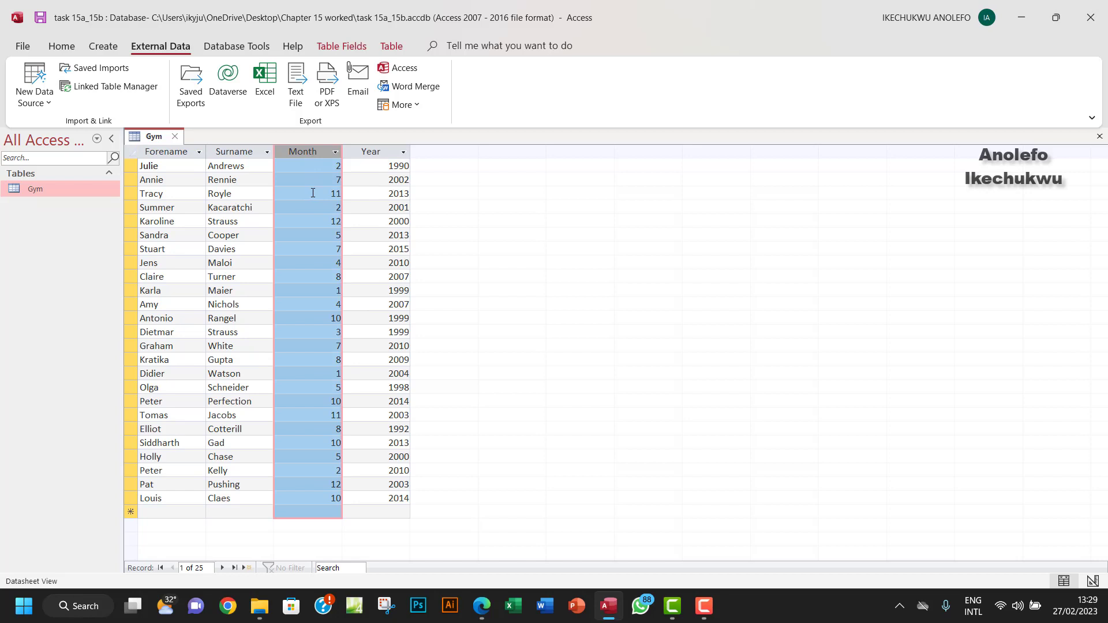
left_click(322, 169)
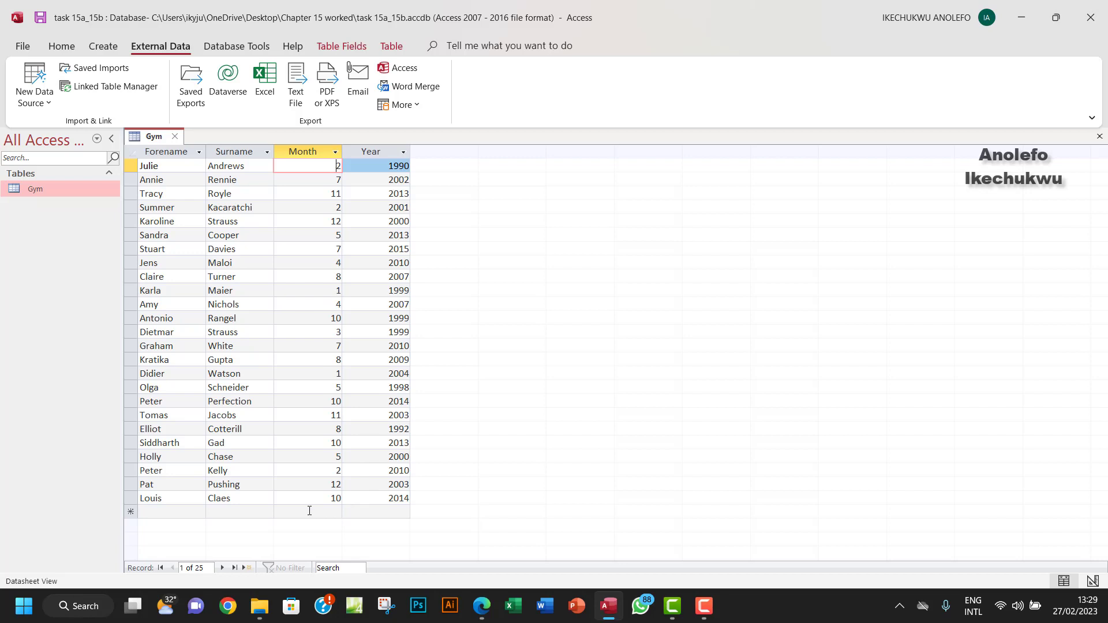
left_click(314, 152)
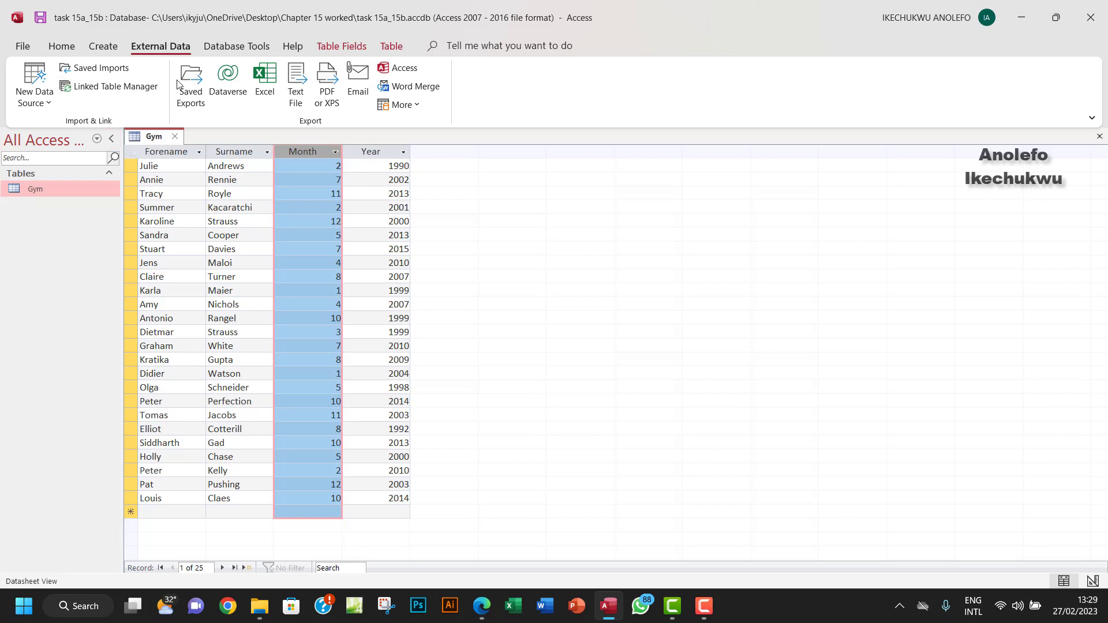
left_click(74, 51)
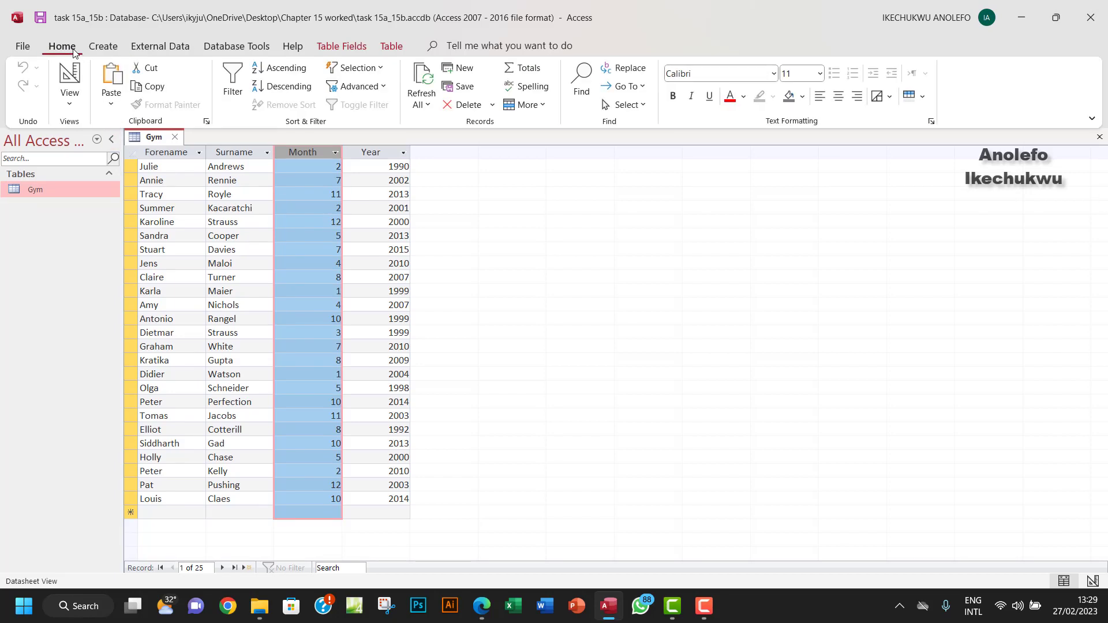
Step: Switch the Gym table to Design View and check that Month is a Number field
left_click(70, 79)
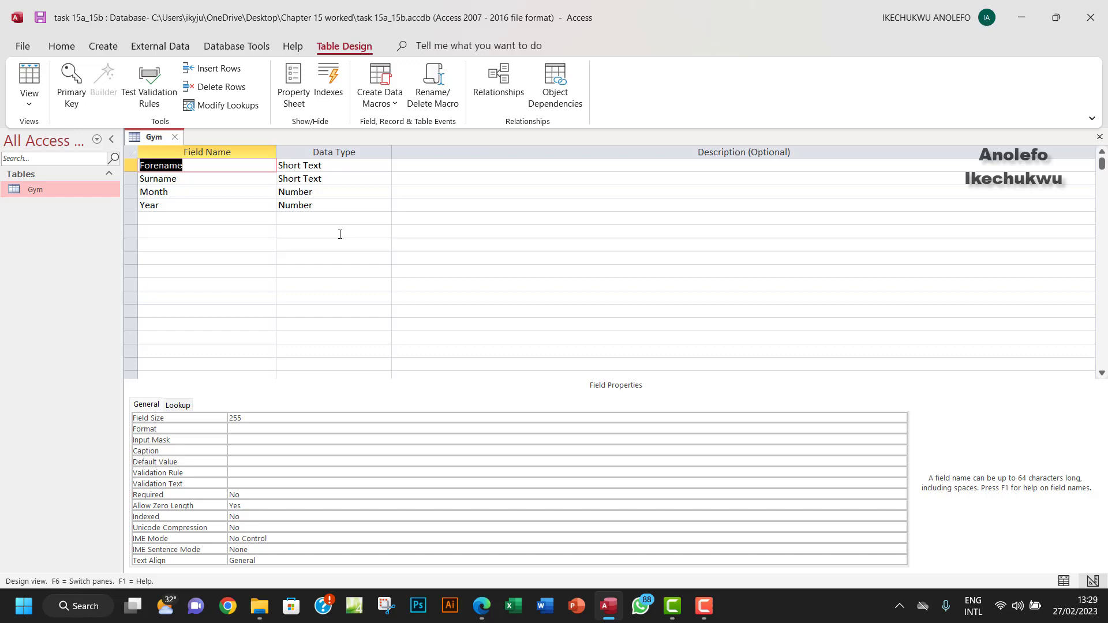
left_click(305, 193)
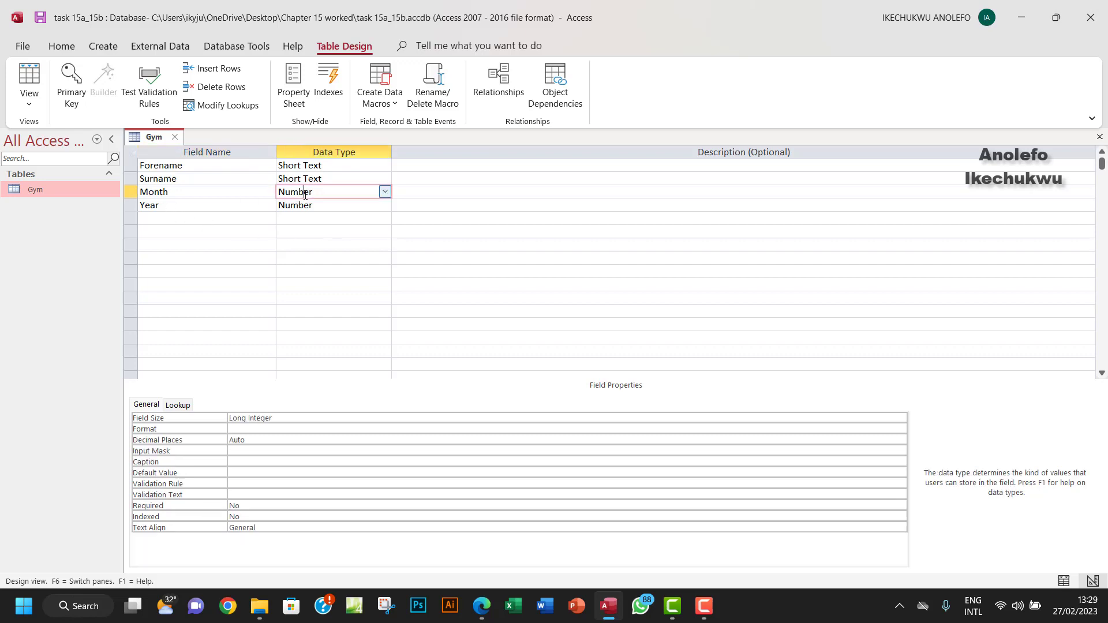
left_click(237, 194)
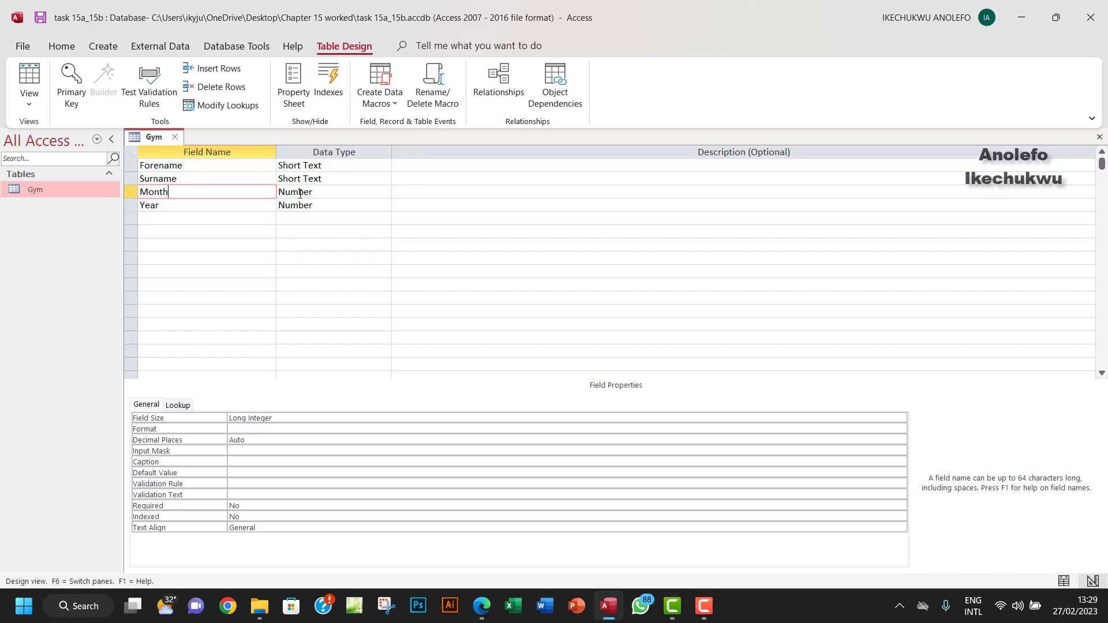
key("Tab")
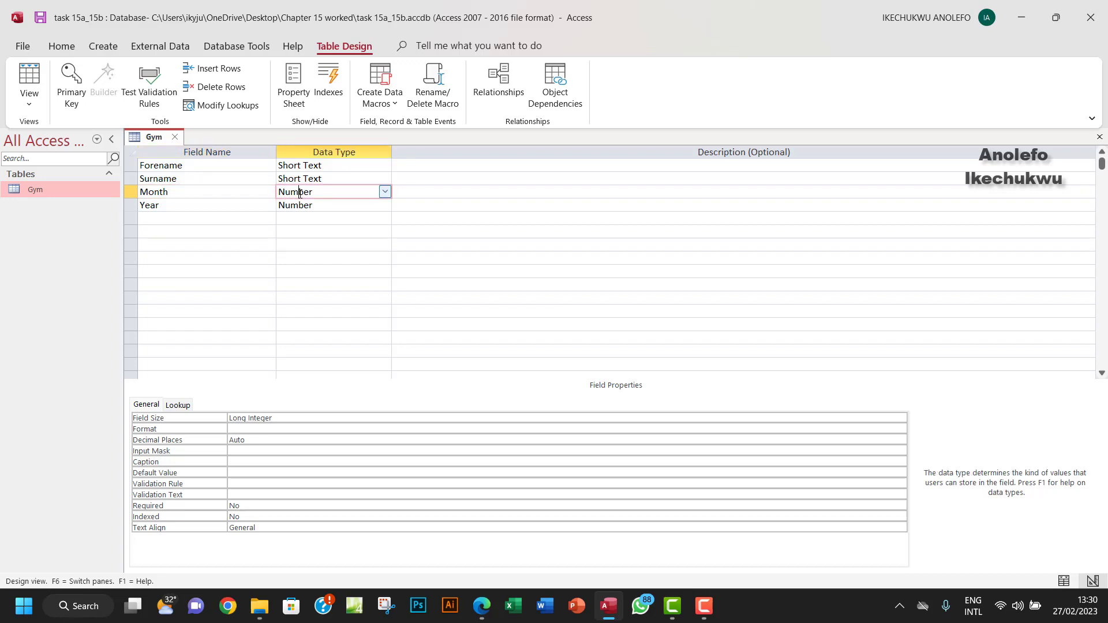
left_click(258, 191)
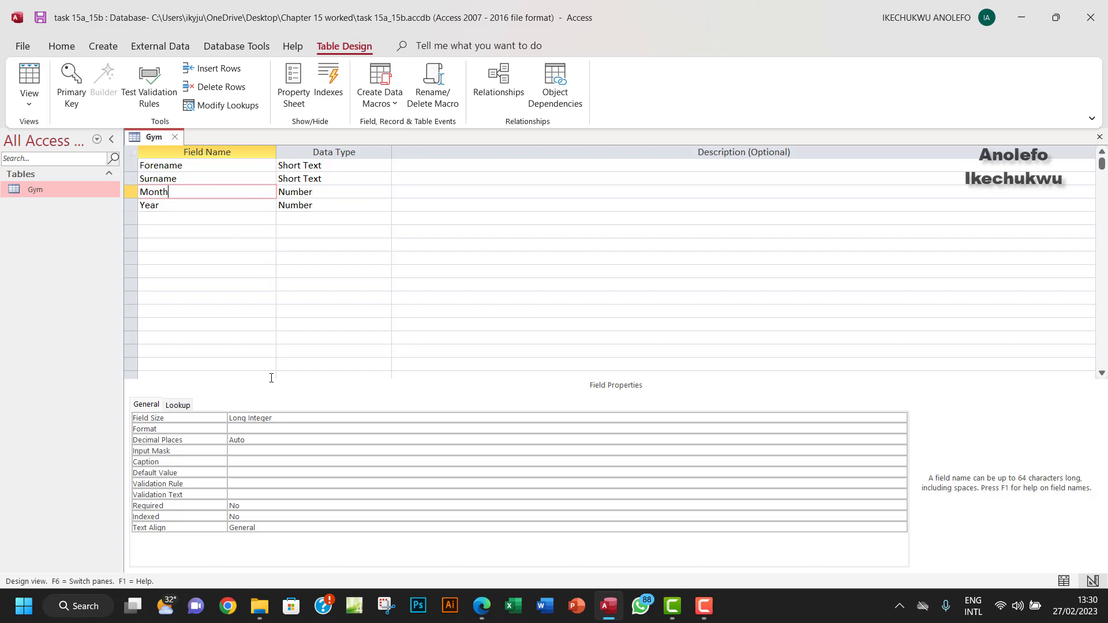
Step: Give Month the rule >0 AND <13 and text 'Oops! Invalid data. input number between 1 and 12!'
left_click(246, 484)
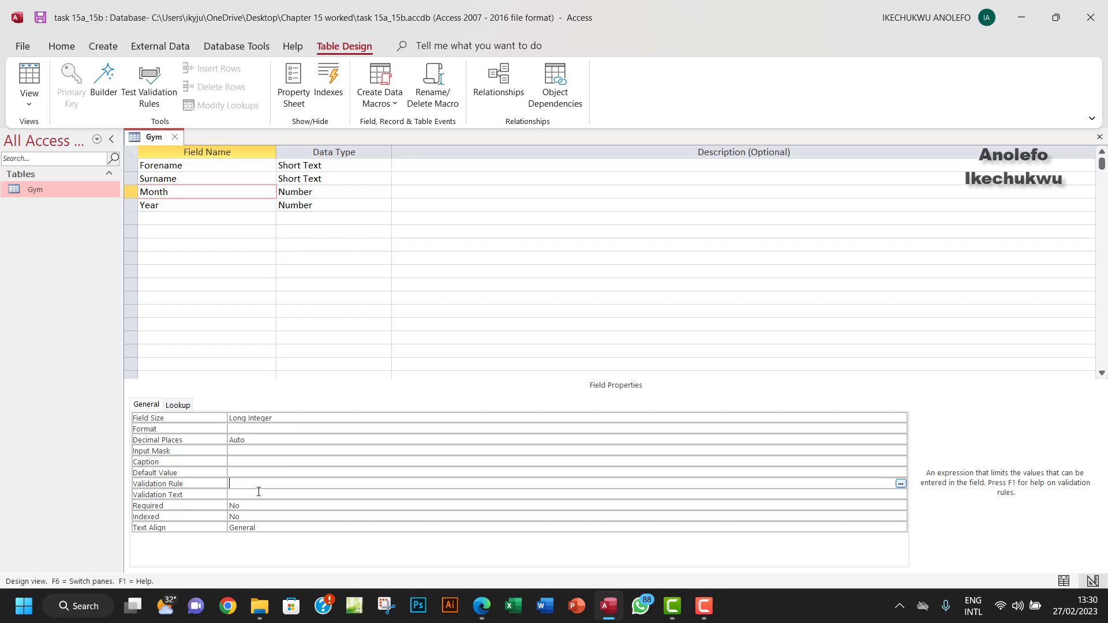
key("Caps_Lock")
type(">0 AND <13")
left_click(262, 497)
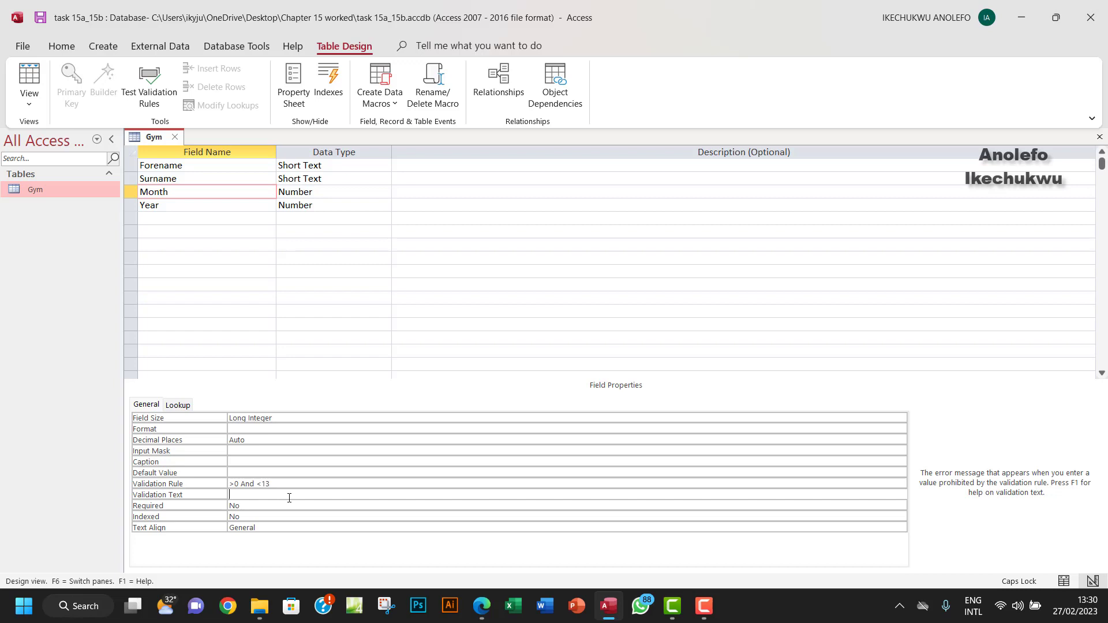
type("O")
key("Caps_Lock")
type("ops")
type("! Invalid ")
type("data")
type(".")
type(" Input n")
type("umber bet")
type("ween ")
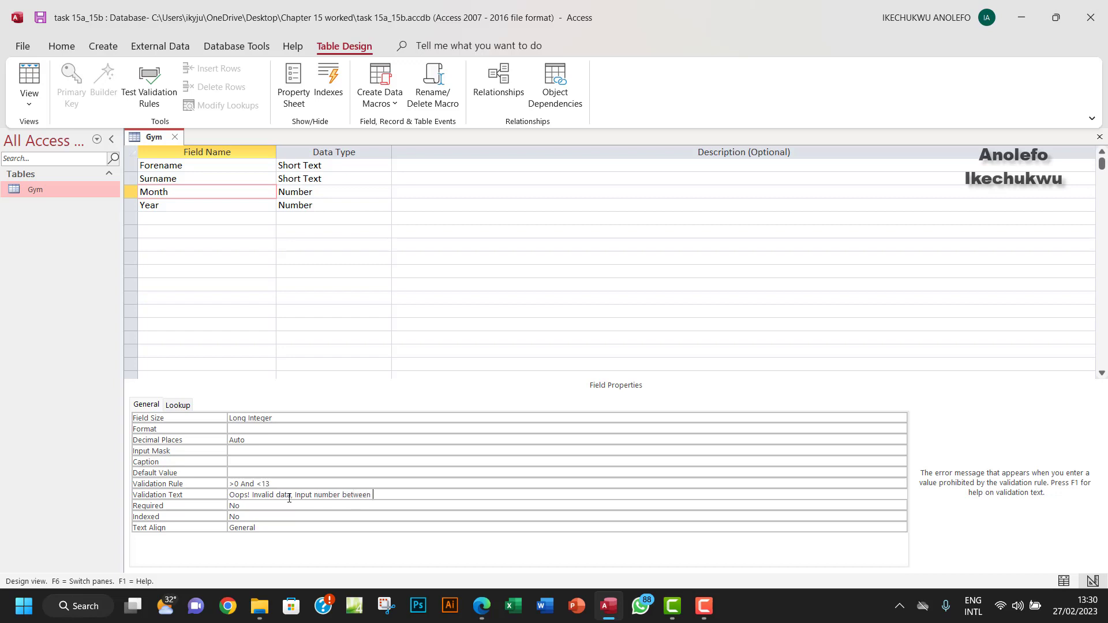
type("1 and 12!")
left_click(311, 496)
key("Delete")
type("i")
Step: Return to Datasheet View, saving the design and testing existing data against the new rule
left_click(29, 78)
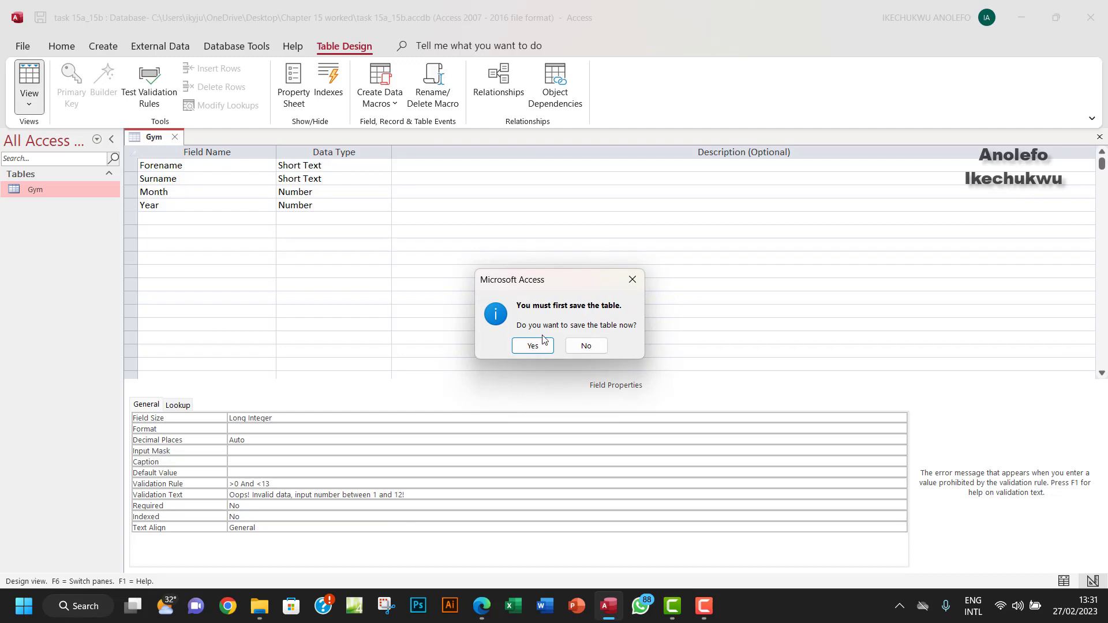
left_click(532, 345)
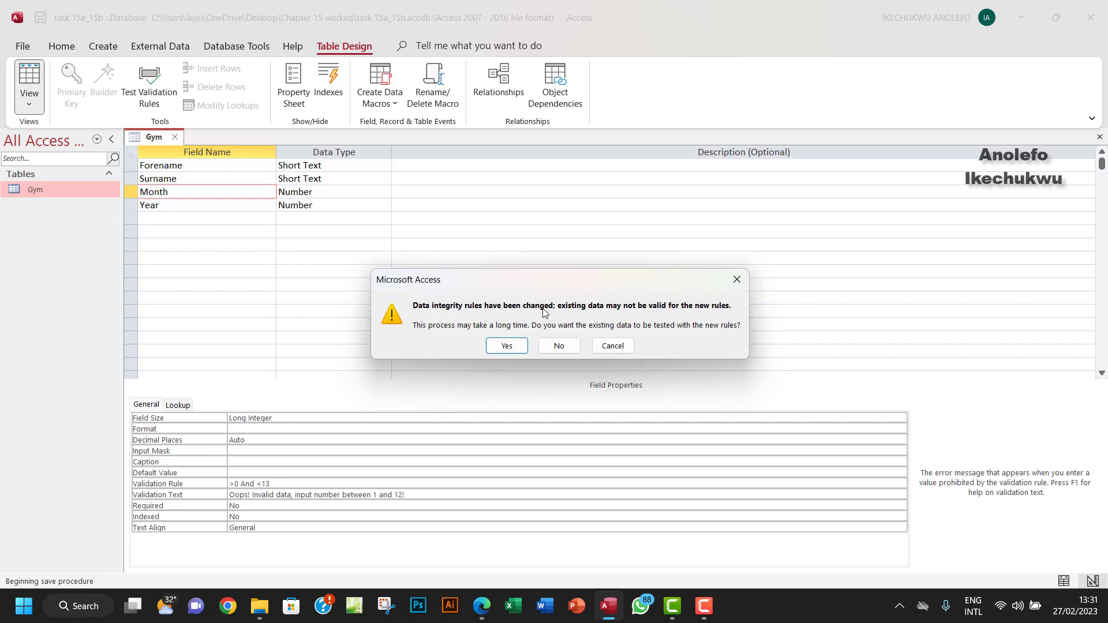
left_click(503, 347)
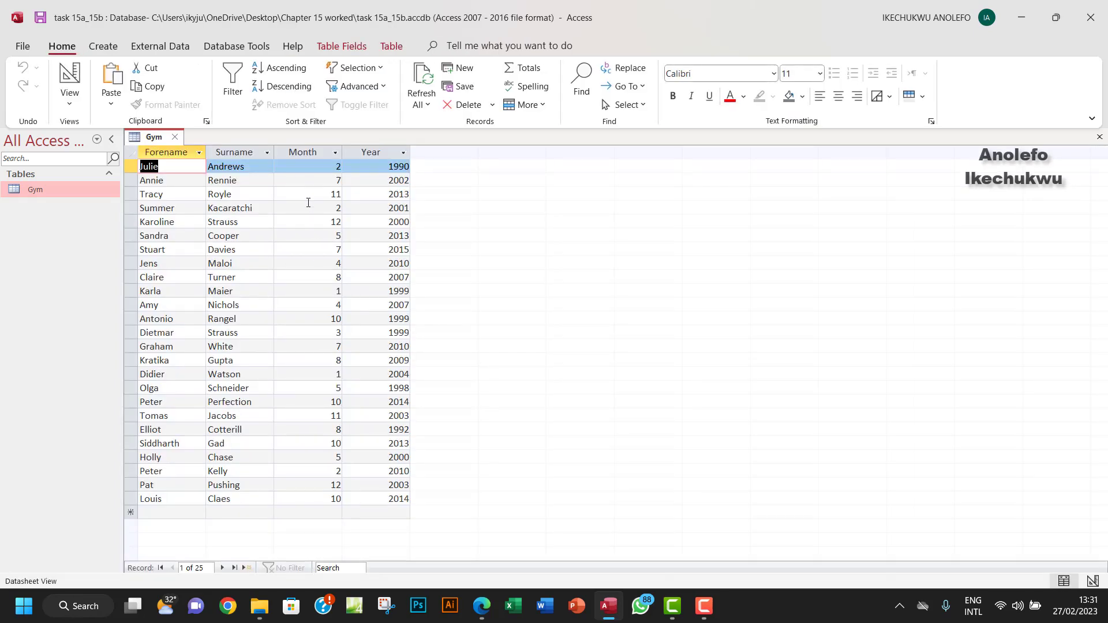
Step: Enter Month 13 in a new record, see it rejected, then enter 2.4, stored as 2
left_click(311, 152)
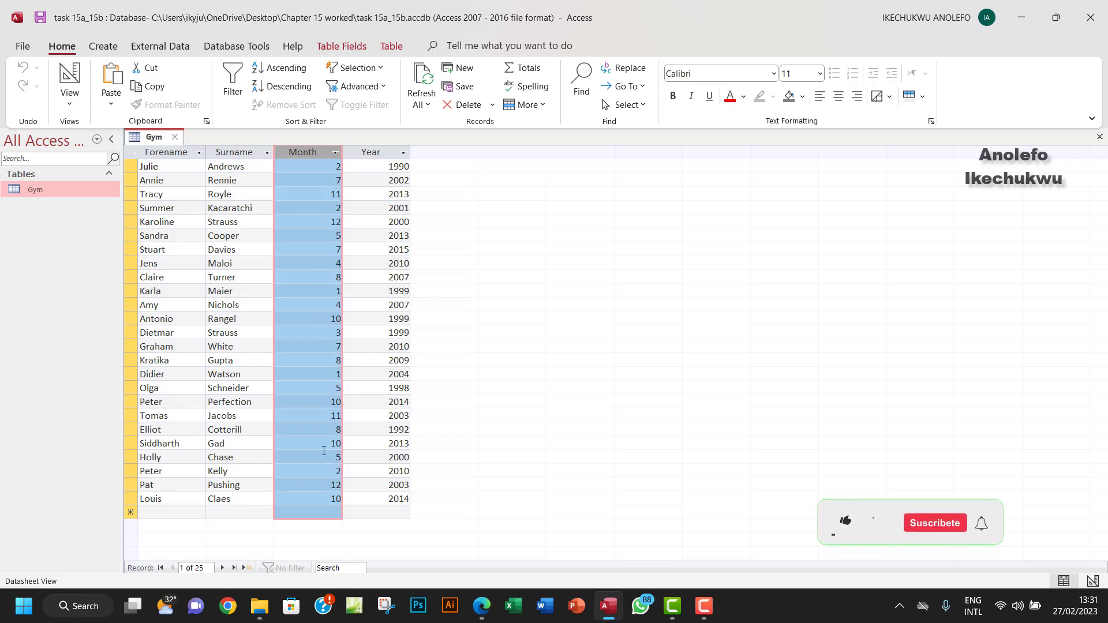
left_click(307, 513)
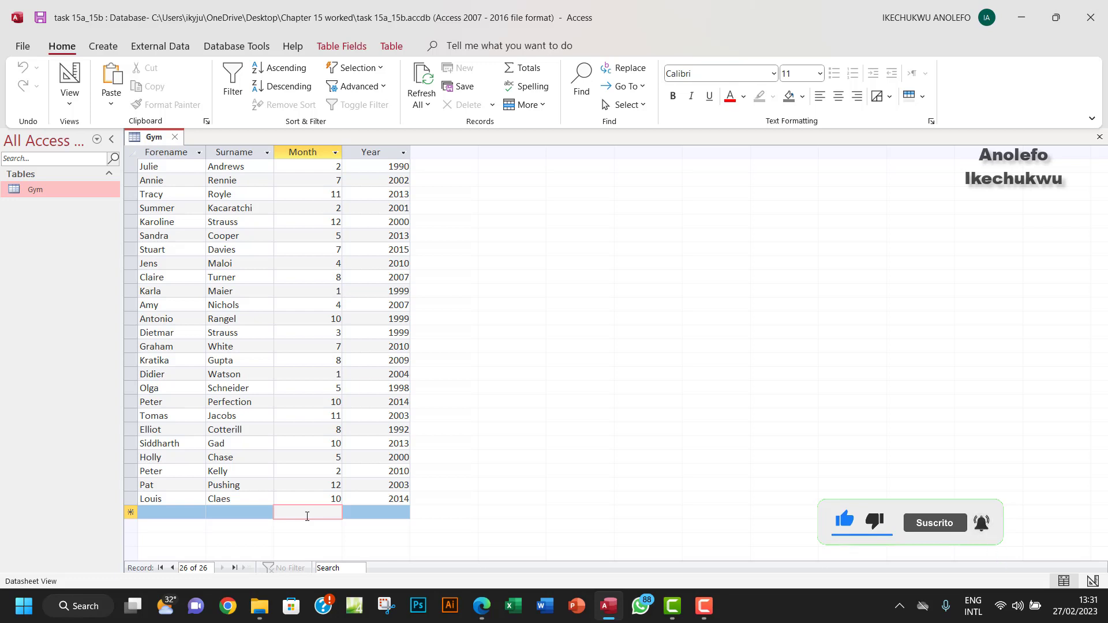
type("13")
key("Return")
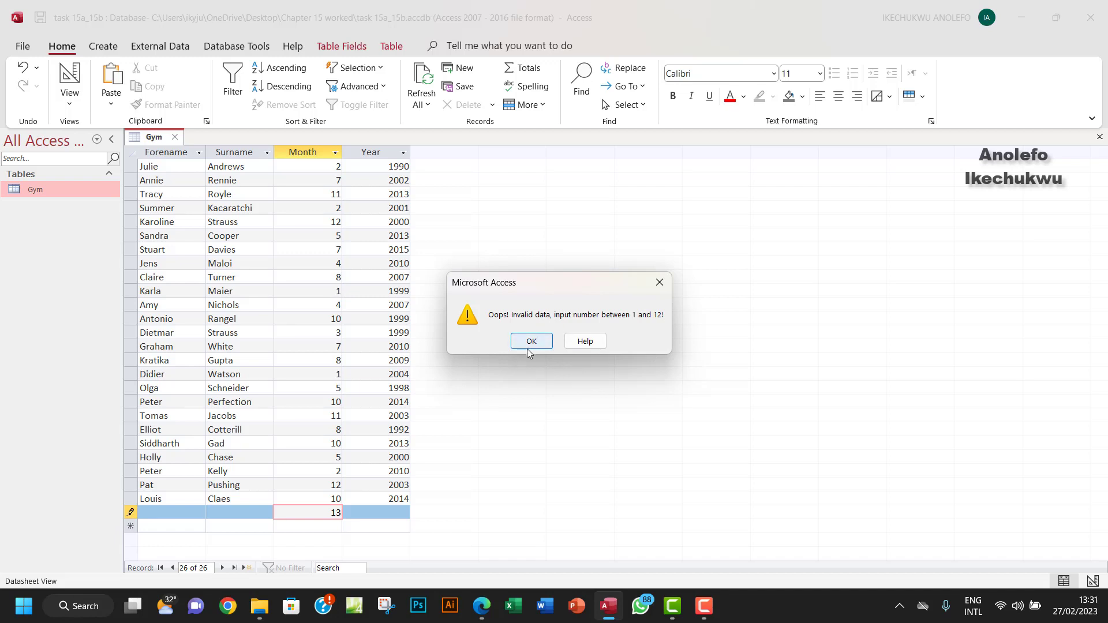
left_click(660, 282)
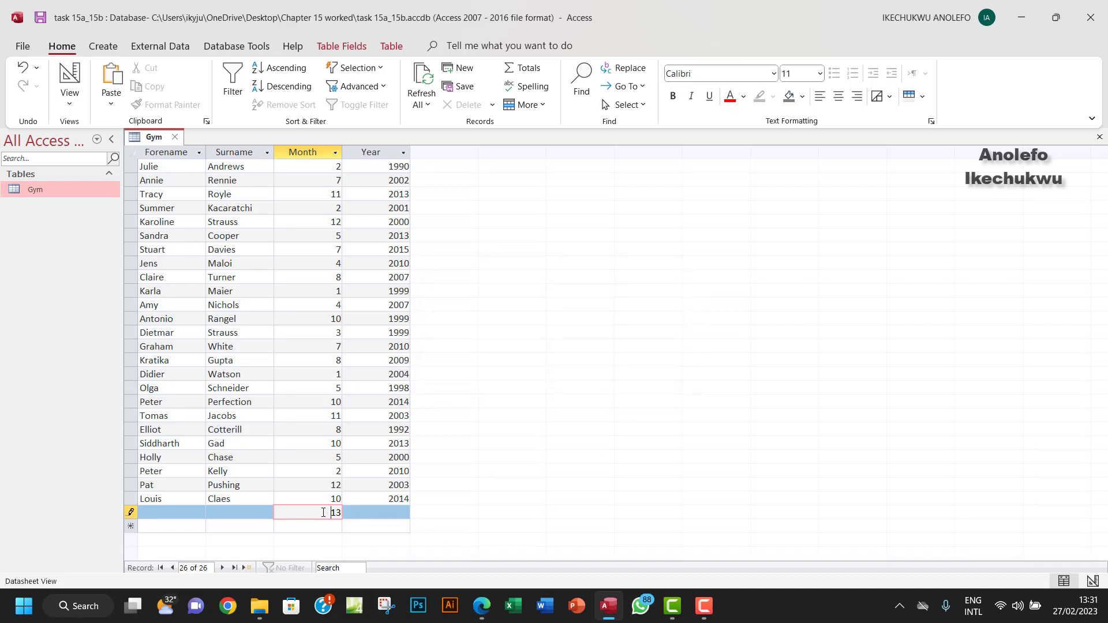
left_click_drag(323, 512, 371, 515)
key("BackSpace")
type("2.4")
key("Down")
left_click(321, 514)
double_click(326, 512)
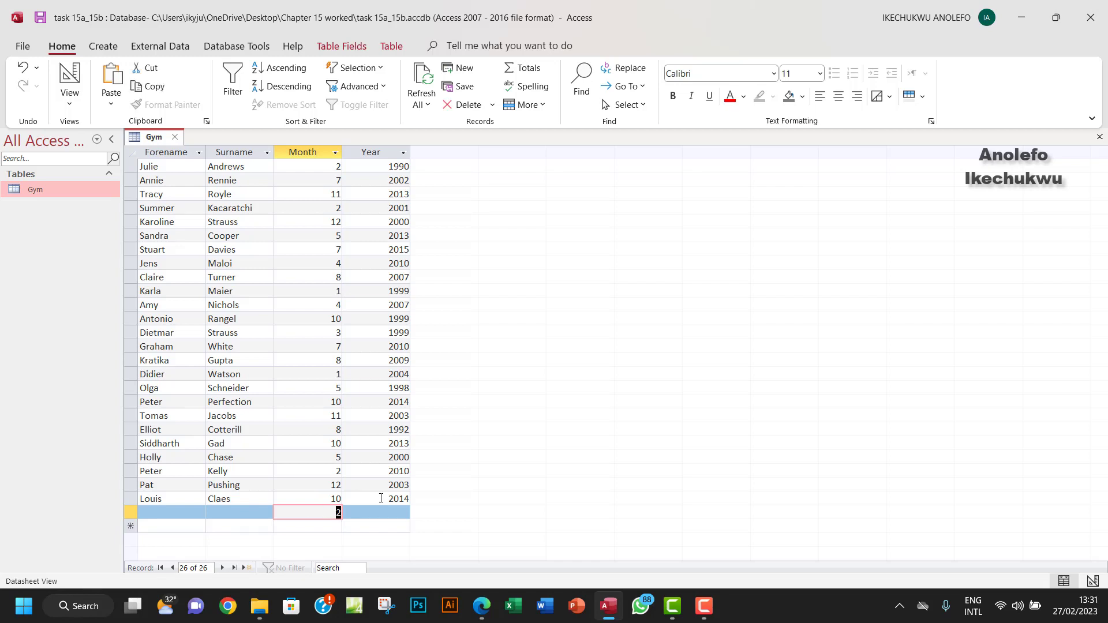
Step: Switch to the Edge PDF to reread Task 15b on validating the gym.csv Month field
left_click(482, 606)
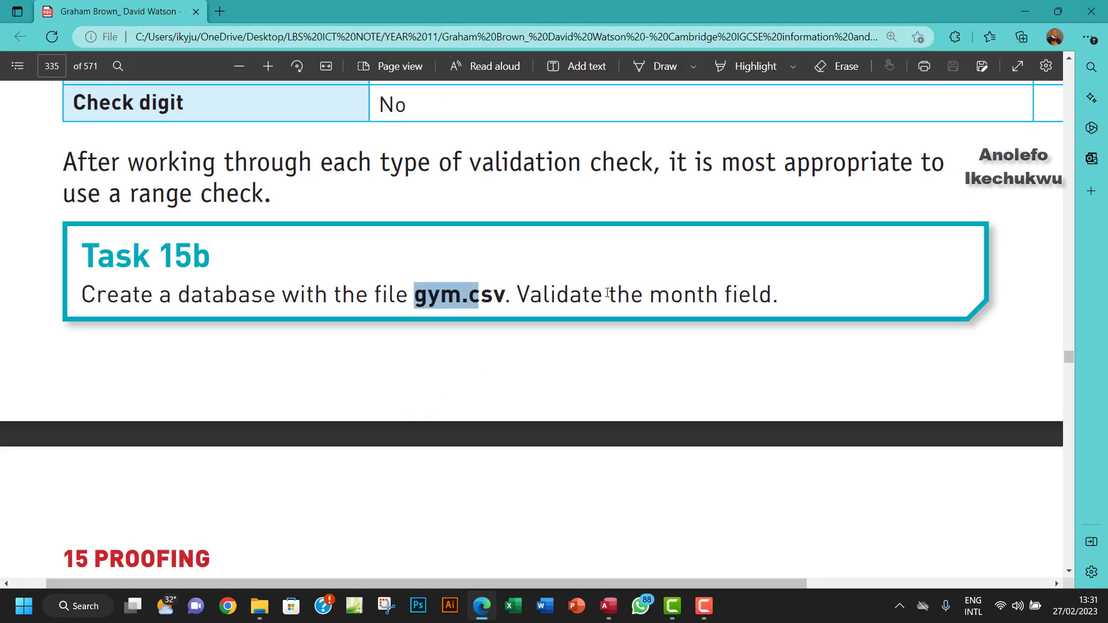